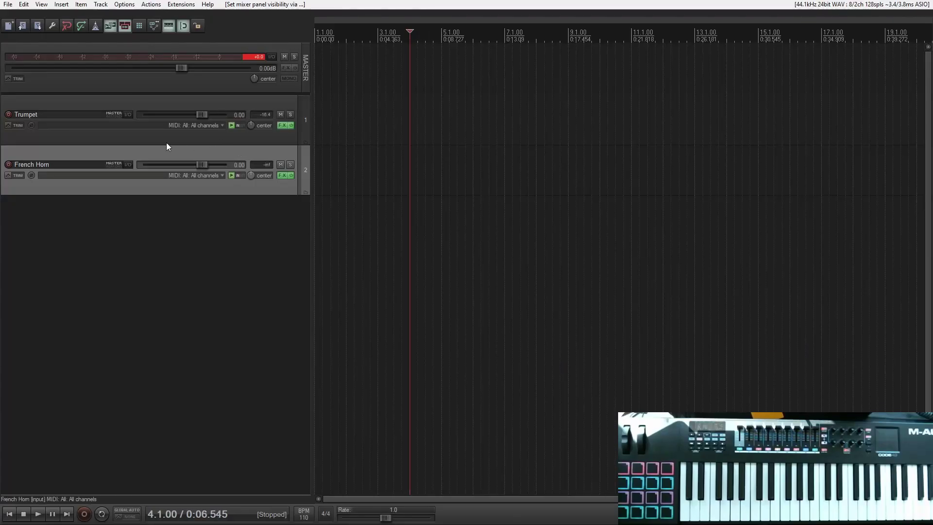
# Select the Trumpet track and open its FX chain showing SINE Player.
pyautogui.click(29, 106)
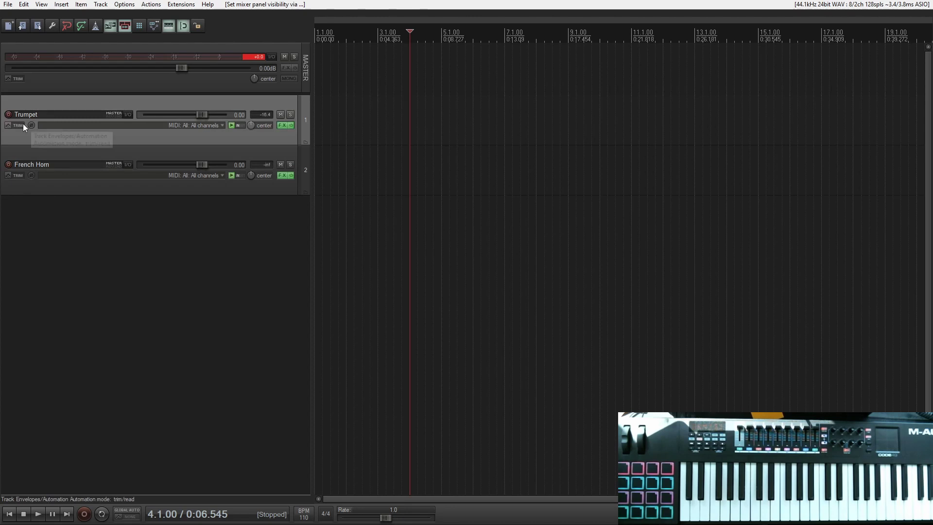
pyautogui.click(280, 126)
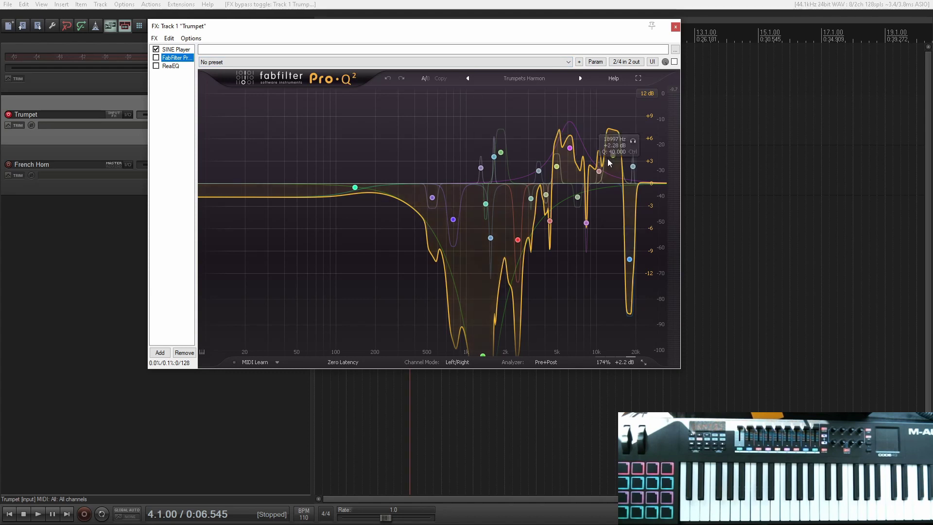
# Browse the Pro-Q 2 preset list without changing the curve, then return to the EQ display.
pyautogui.click(534, 78)
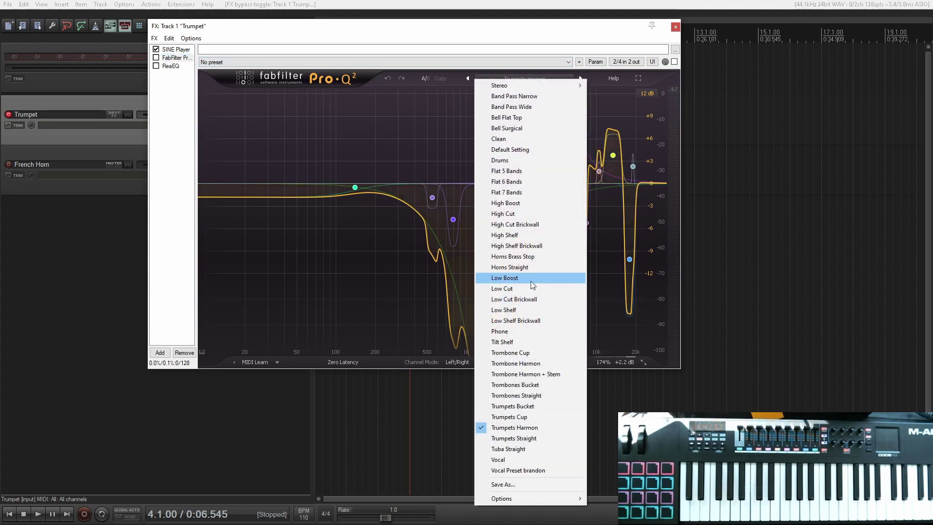
pyautogui.click(193, 232)
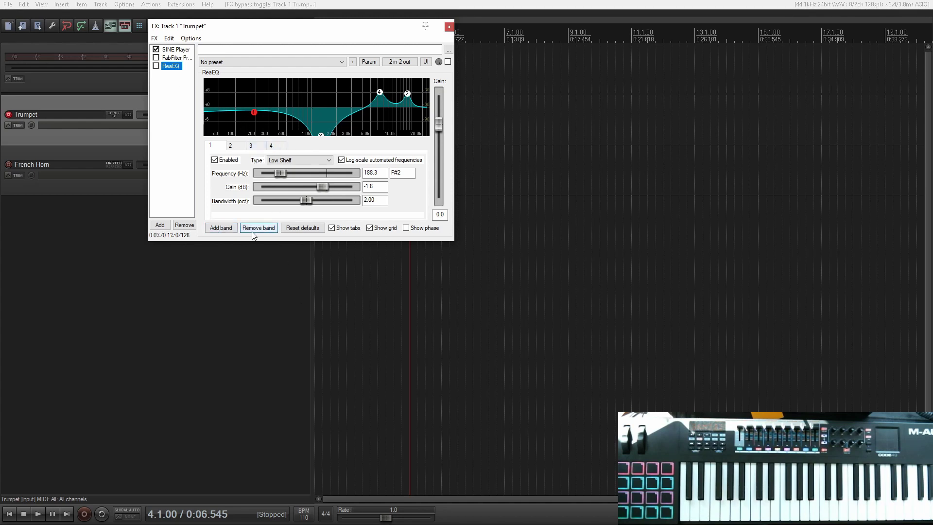
pyautogui.click(177, 57)
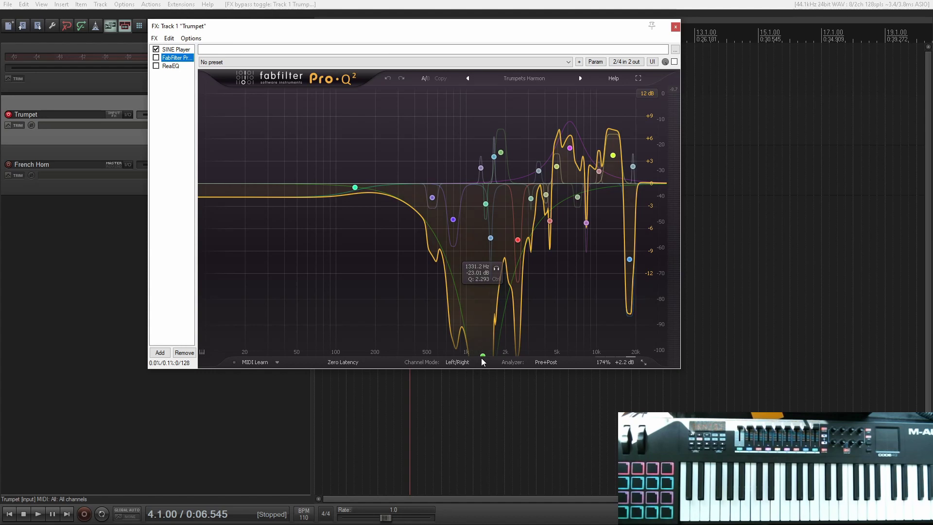
# Narrow ReaEQ band 3's 1306.5 Hz cut to 0.69 octaves, then compare with Pro-Q 2.
pyautogui.click(171, 66)
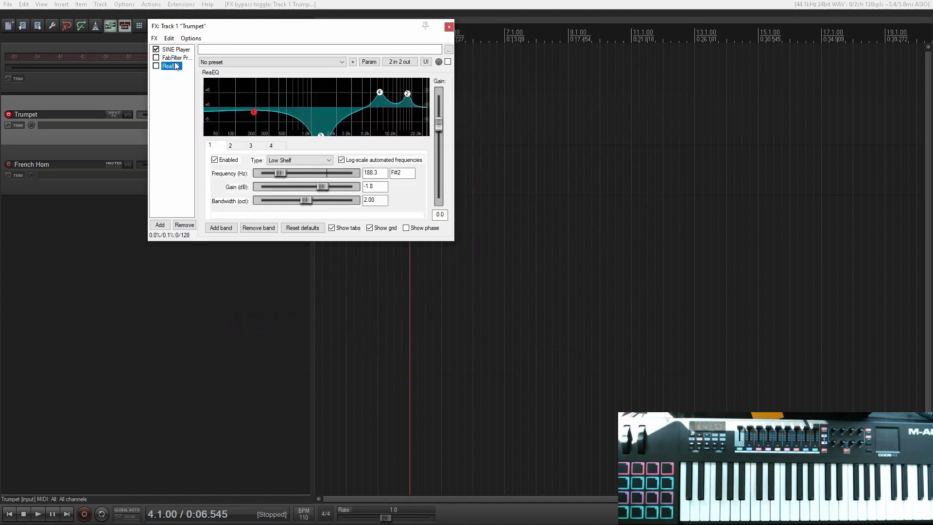
pyautogui.moveTo(319, 138)
pyautogui.click(321, 137)
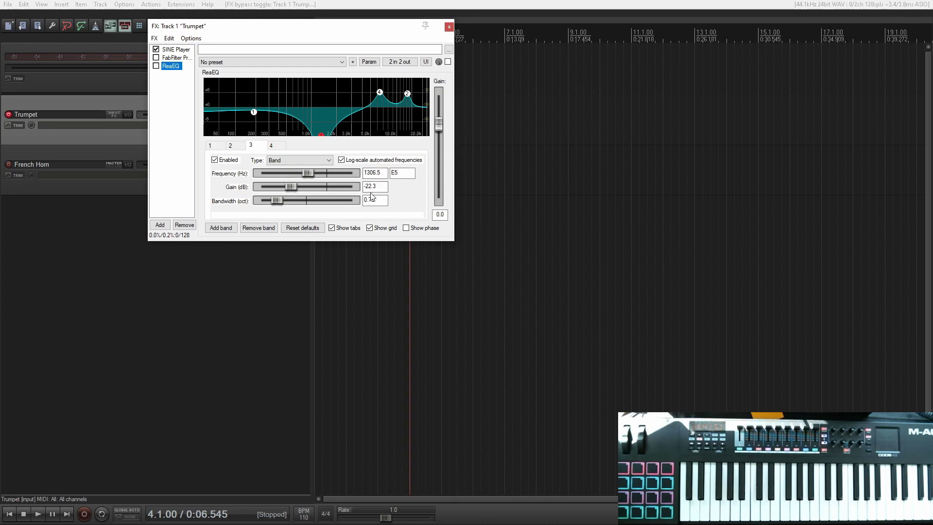
pyautogui.moveTo(279, 203); pyautogui.dragTo(277, 205)
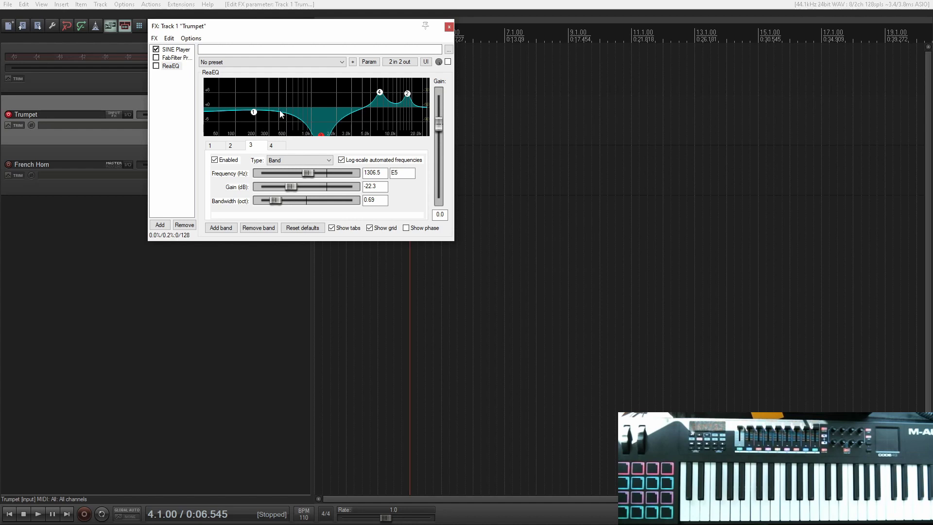
pyautogui.click(175, 57)
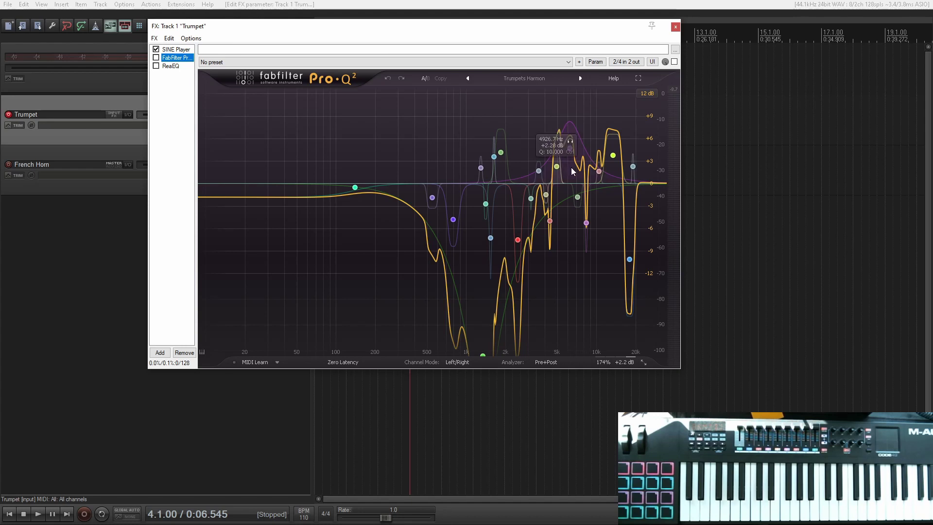
# A/B the trumpet by toggling Pro-Q 2 on and off, then bypassing ReaEQ.
pyautogui.click(170, 65)
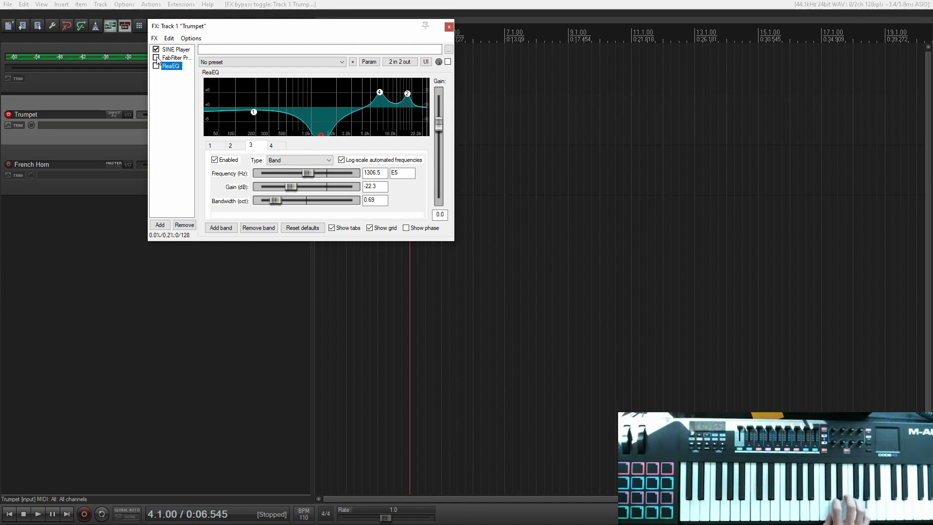
pyautogui.click(156, 57)
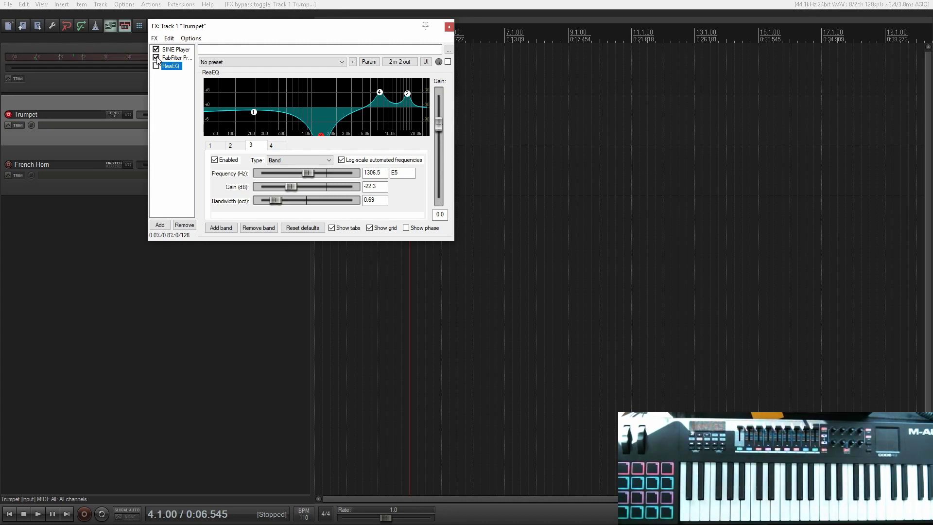
pyautogui.click(156, 58)
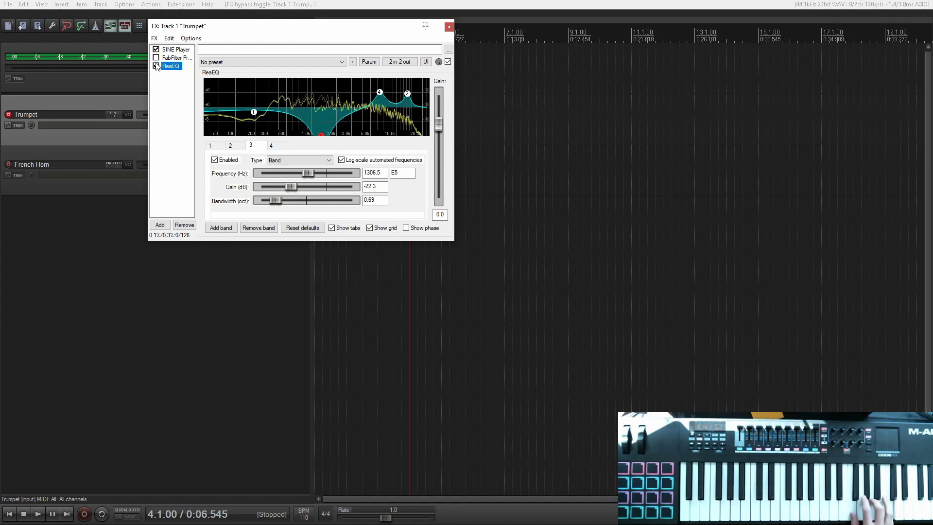
pyautogui.click(156, 66)
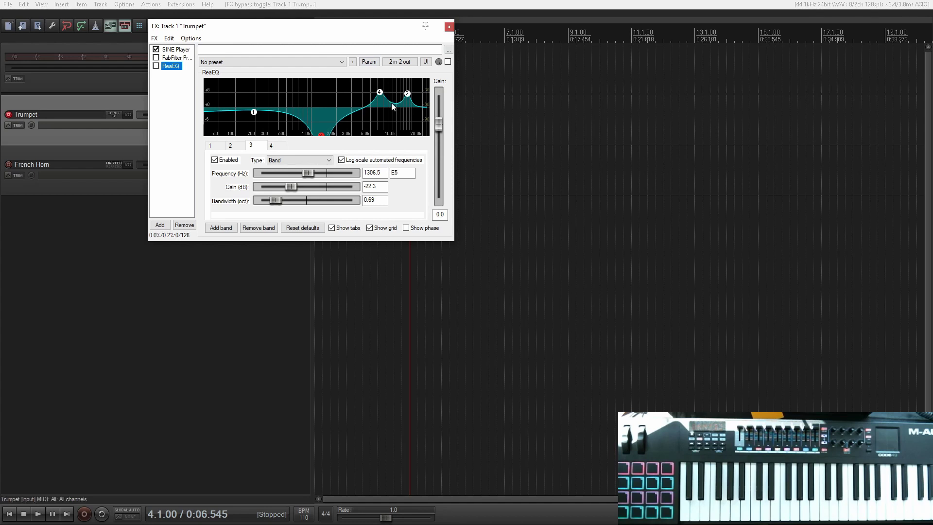
# Close the Trumpet FX window, disarm Trumpet, and select and arm the French Horn track.
pyautogui.click(448, 26)
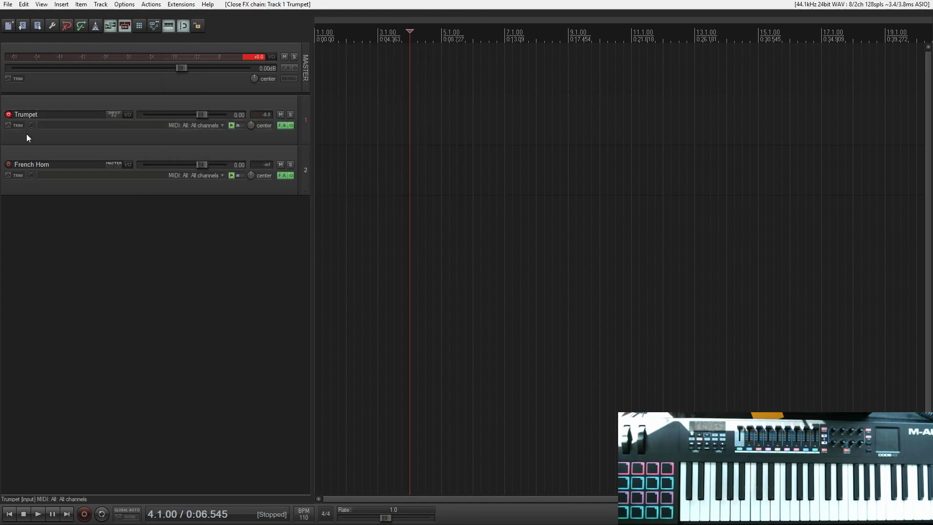
pyautogui.click(8, 114)
pyautogui.click(25, 150)
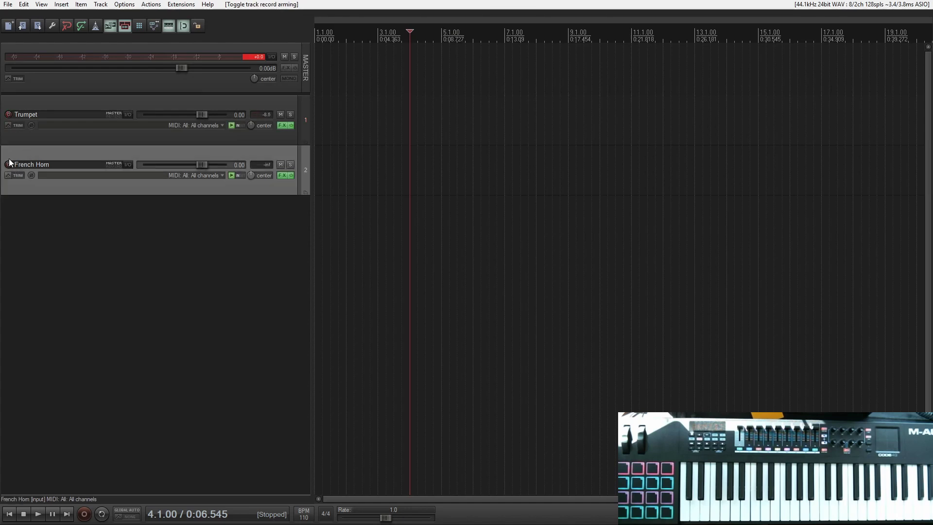
pyautogui.click(9, 164)
# Check page 5 of the Holst Planets score in Chrome, then minimize the browser.
pyautogui.hotkey('alt', 'Tab')
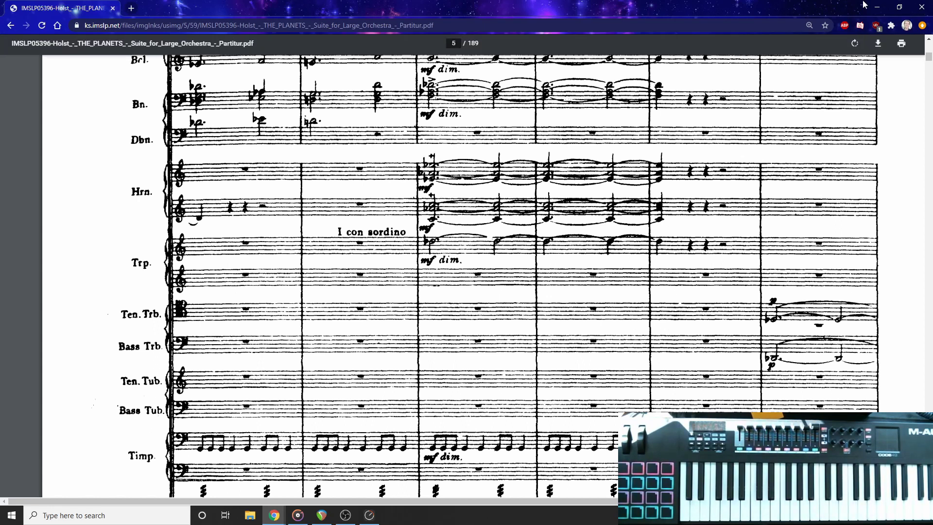
pyautogui.click(876, 8)
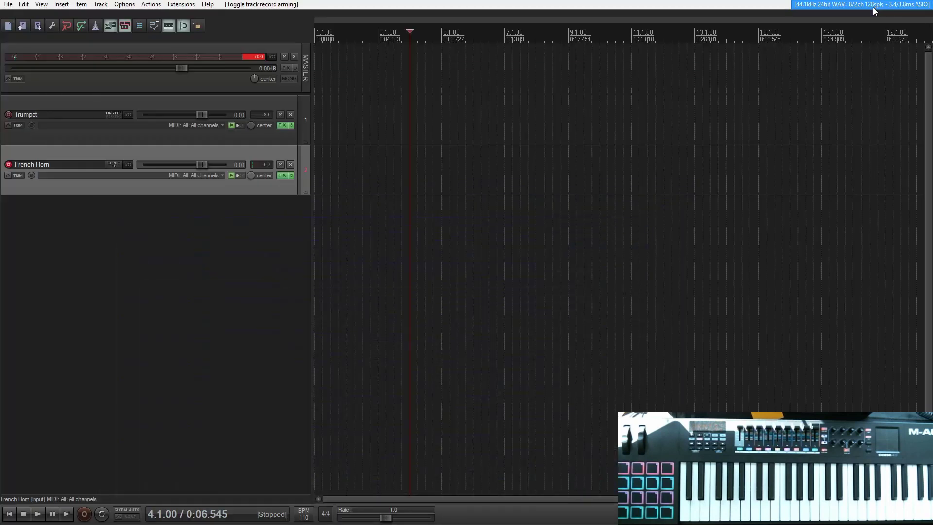
# Open the French Horn's FX chain showing Pro-Q 2's Horns Brass Stop curve.
pyautogui.click(282, 175)
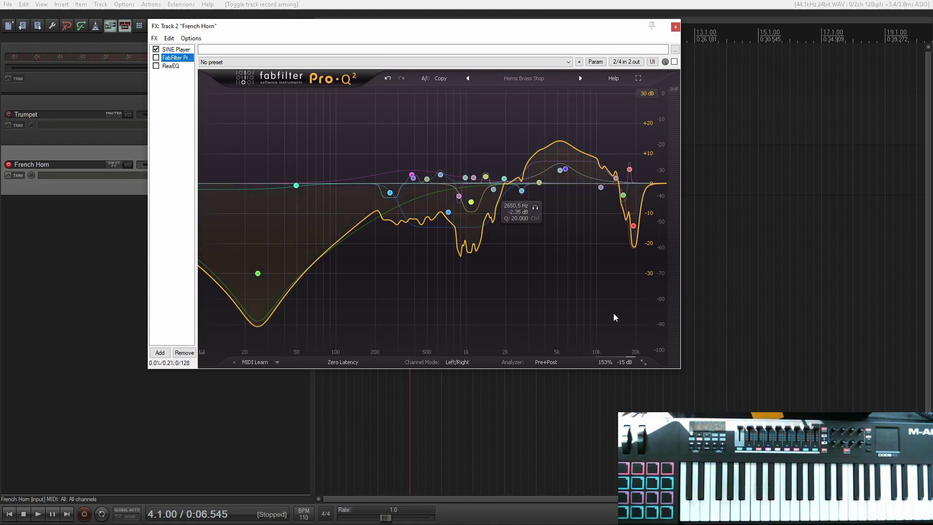
# Read Pro-Q 2's Output Level value and enable Pro-Q 2 on the French Horn.
pyautogui.moveTo(614, 364)
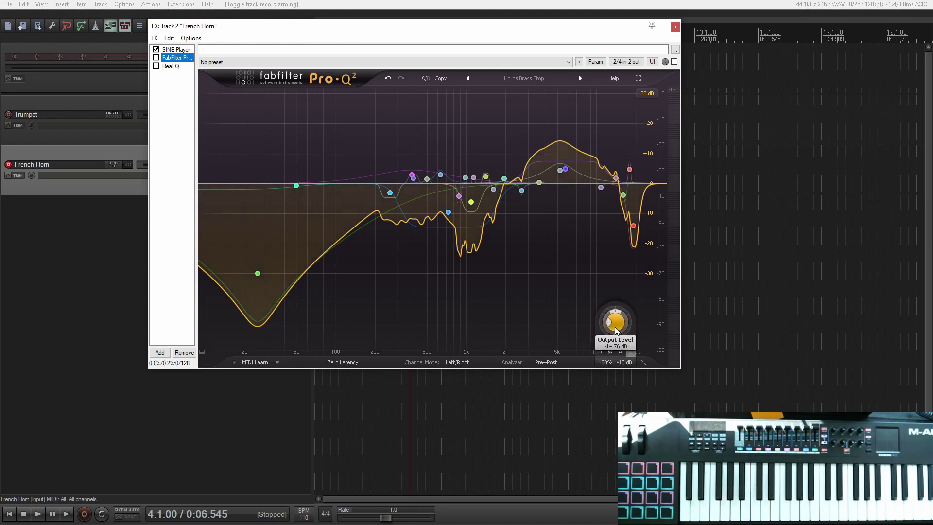
pyautogui.moveTo(614, 327)
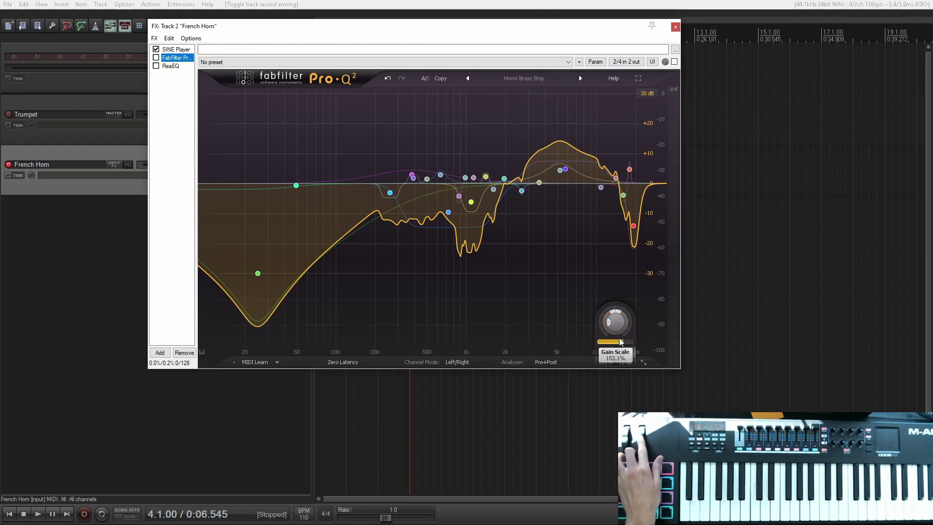
pyautogui.click(157, 58)
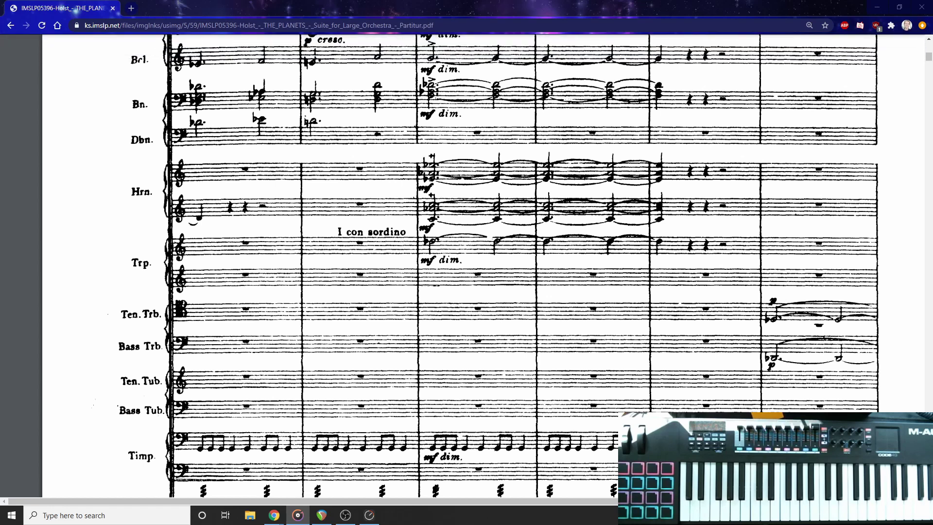
# Scroll up through the Planets score to look over the staves.
pyautogui.scroll(2, 486, 263)
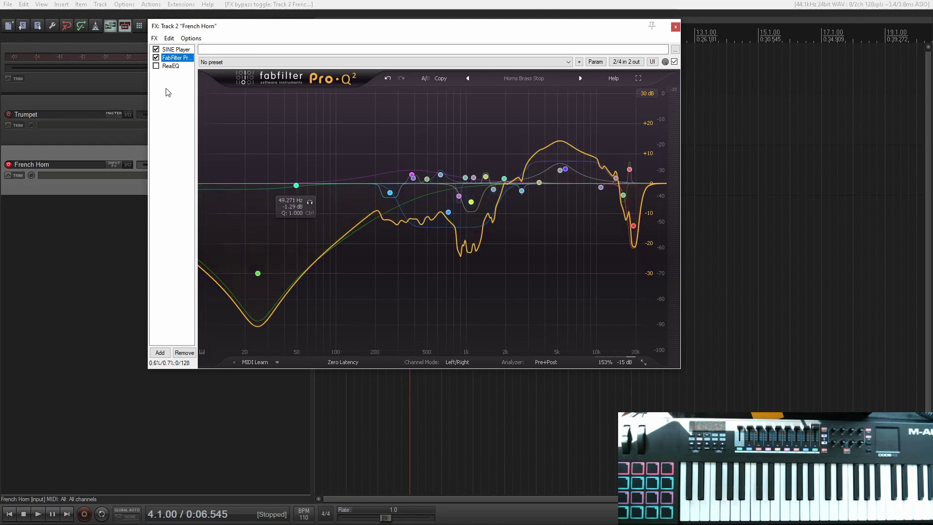
# Float ReaEQ in its own window, positioned beside the Pro-Q 2 Horns Brass Stop curve.
pyautogui.click(172, 66)
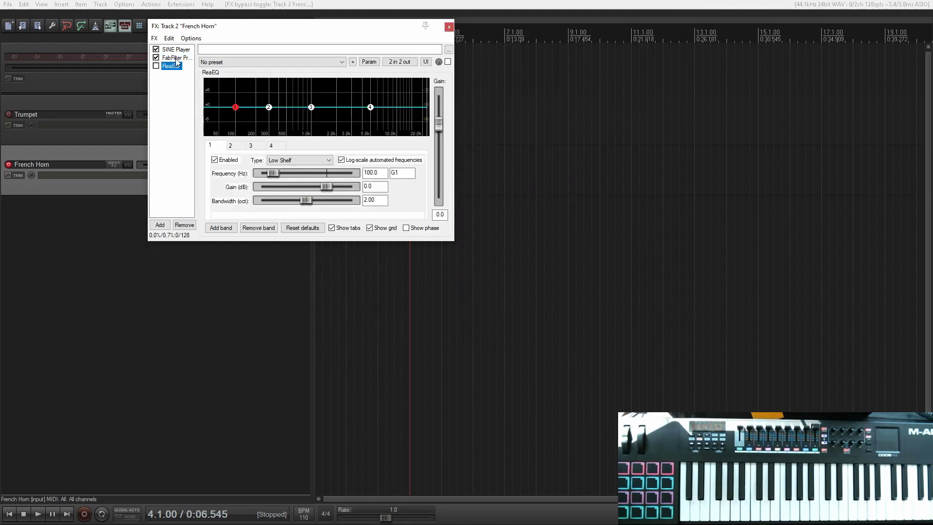
pyautogui.click(176, 58)
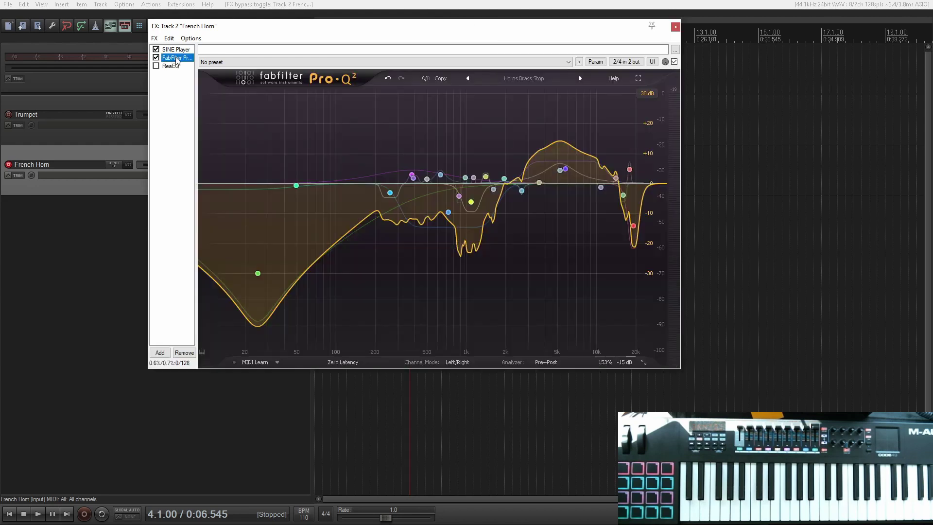
pyautogui.doubleClick(172, 66)
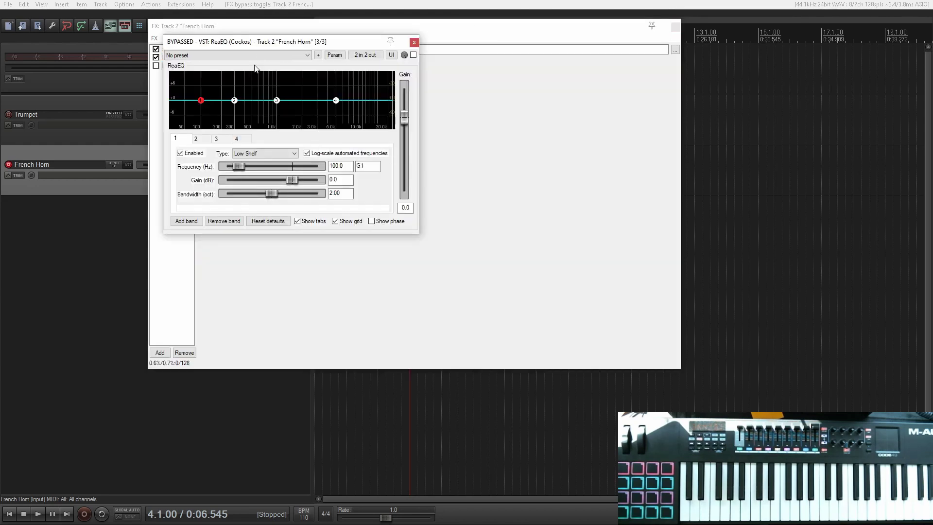
pyautogui.moveTo(267, 49); pyautogui.dragTo(637, 84)
pyautogui.click(176, 57)
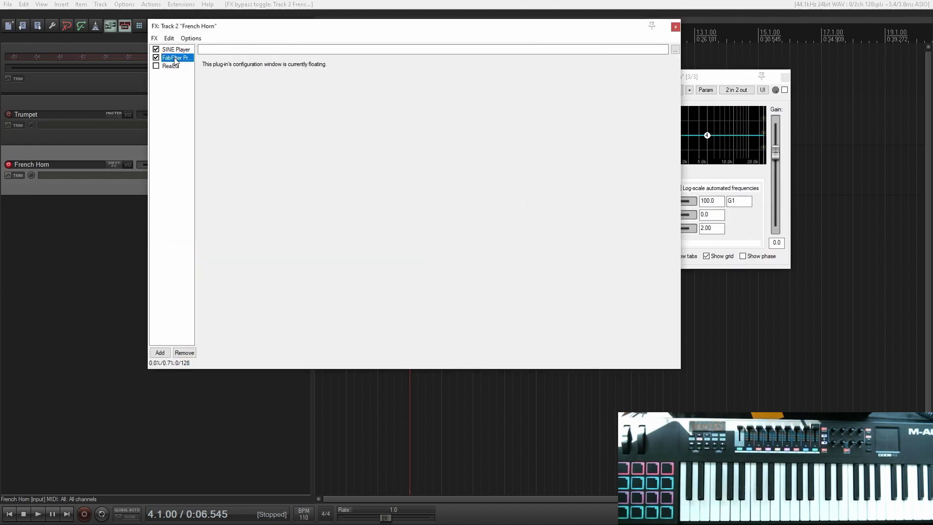
pyautogui.moveTo(510, 25); pyautogui.dragTo(405, 20)
pyautogui.moveTo(679, 78); pyautogui.dragTo(729, 80)
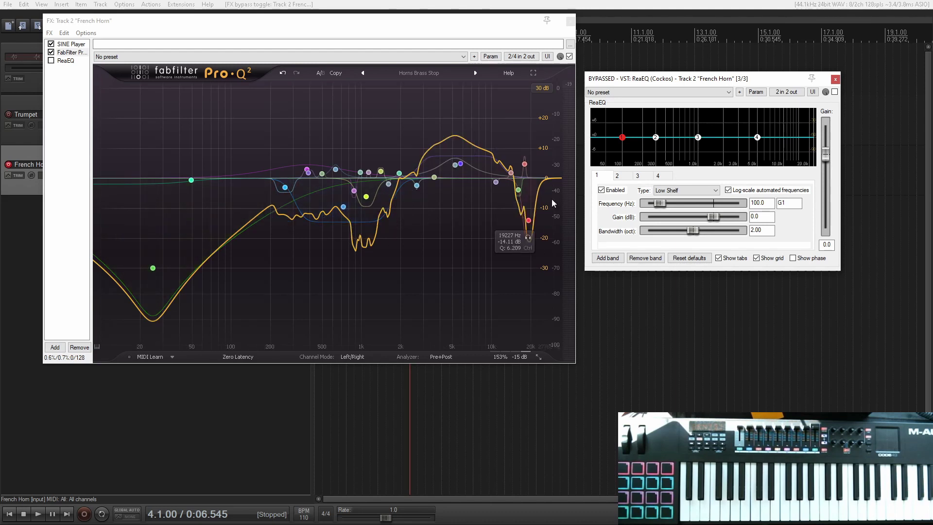
# Add a fifth ReaEQ band higher in the spectrum and make band 1 a bell filter.
pyautogui.click(607, 258)
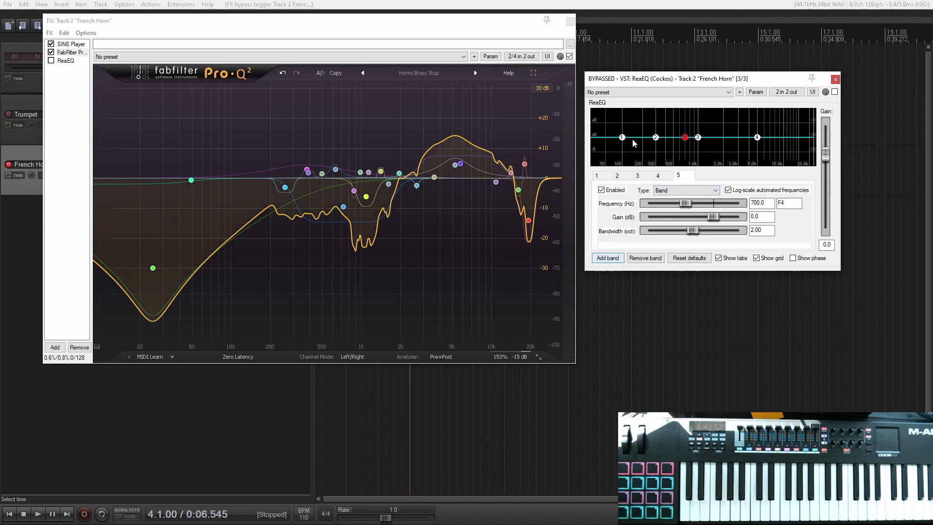
pyautogui.moveTo(689, 138); pyautogui.dragTo(804, 142)
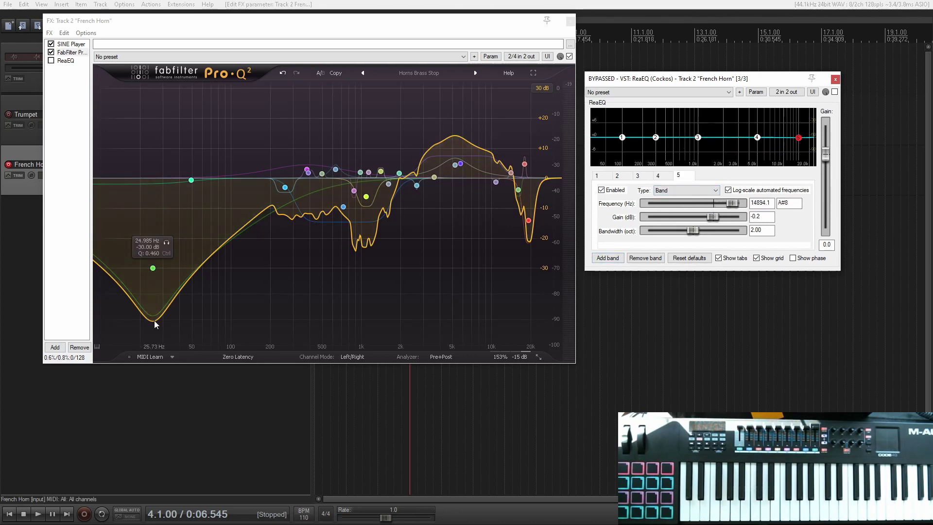
pyautogui.moveTo(621, 137); pyautogui.dragTo(624, 157)
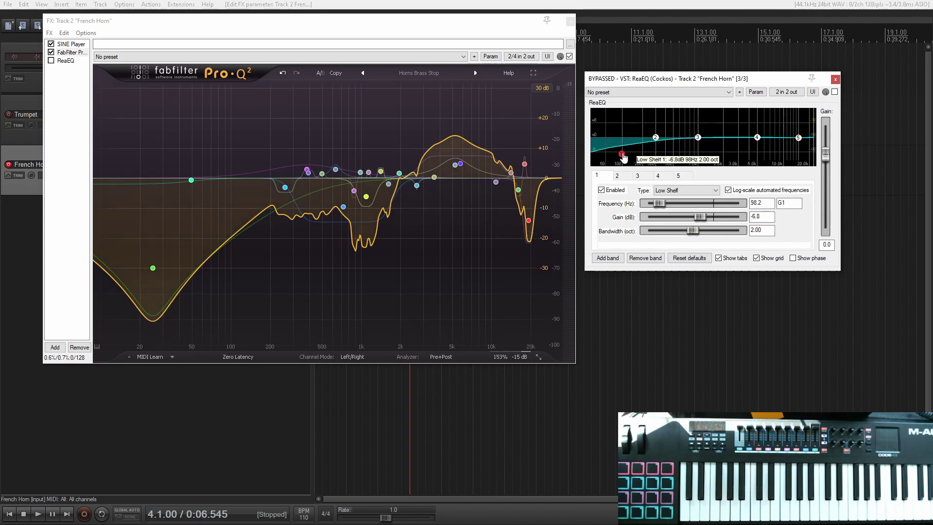
pyautogui.rightClick(623, 156)
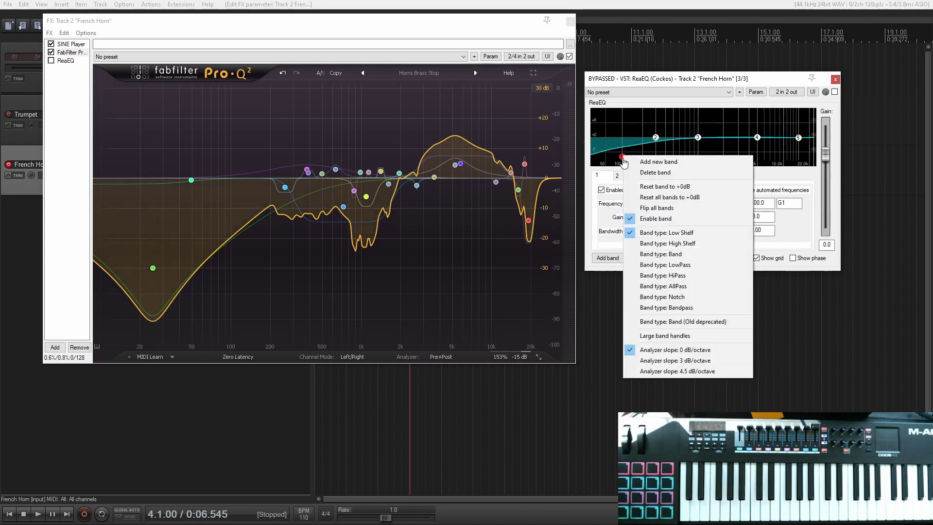
pyautogui.press('Escape')
pyautogui.click(686, 190)
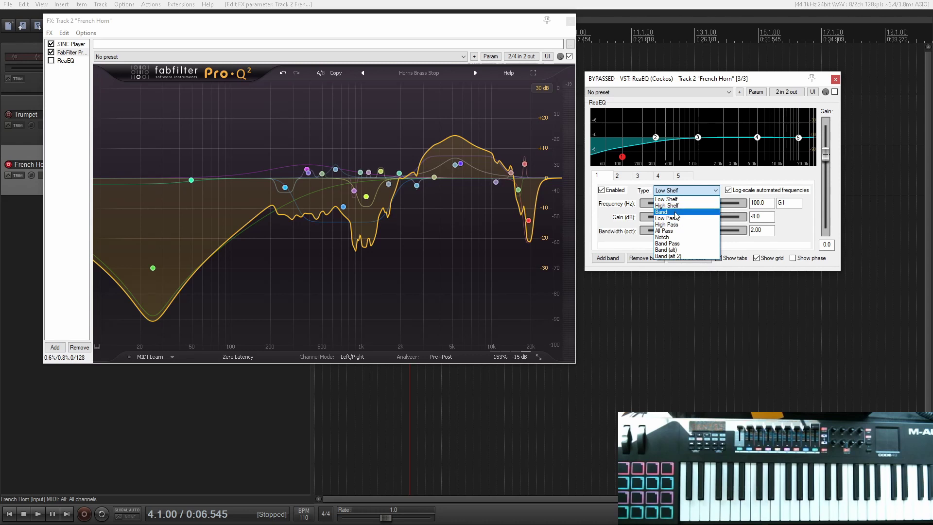
pyautogui.click(676, 213)
# Cut band 1 -31 dB at 86.5 Hz (0.63 oct) and dip band 2 -3.6 dB at 377.6 Hz.
pyautogui.moveTo(622, 157); pyautogui.dragTo(622, 166)
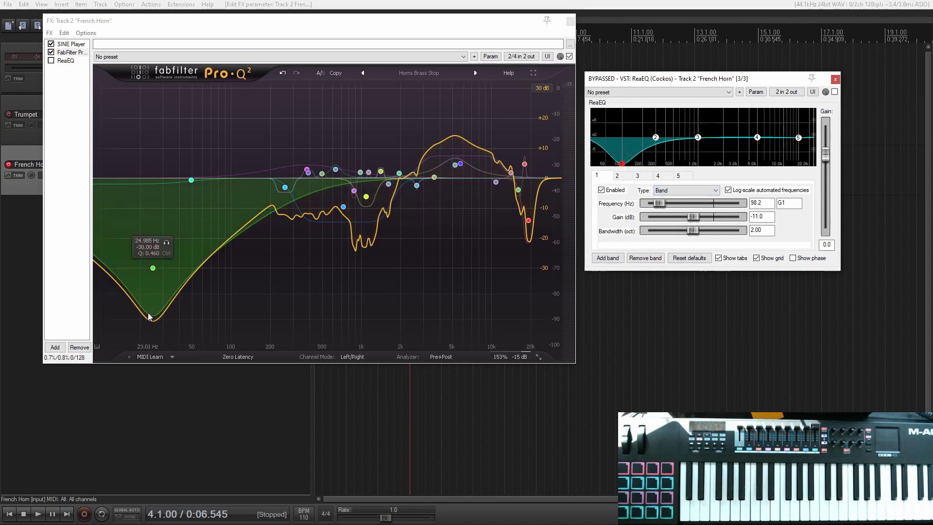
pyautogui.moveTo(622, 164)
pyautogui.mouseDown()
pyautogui.moveTo(622, 181)
pyautogui.moveTo(621, 170)
pyautogui.mouseUp()
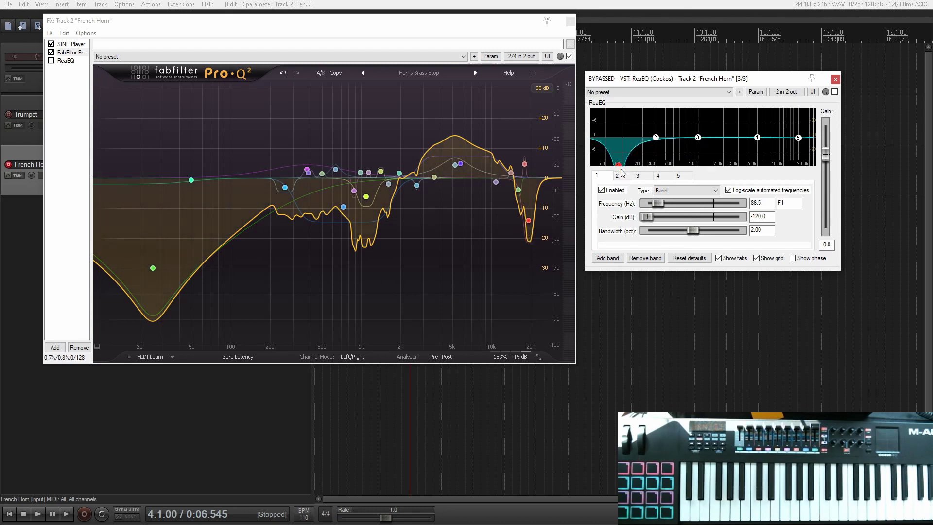
pyautogui.moveTo(647, 217); pyautogui.dragTo(667, 231)
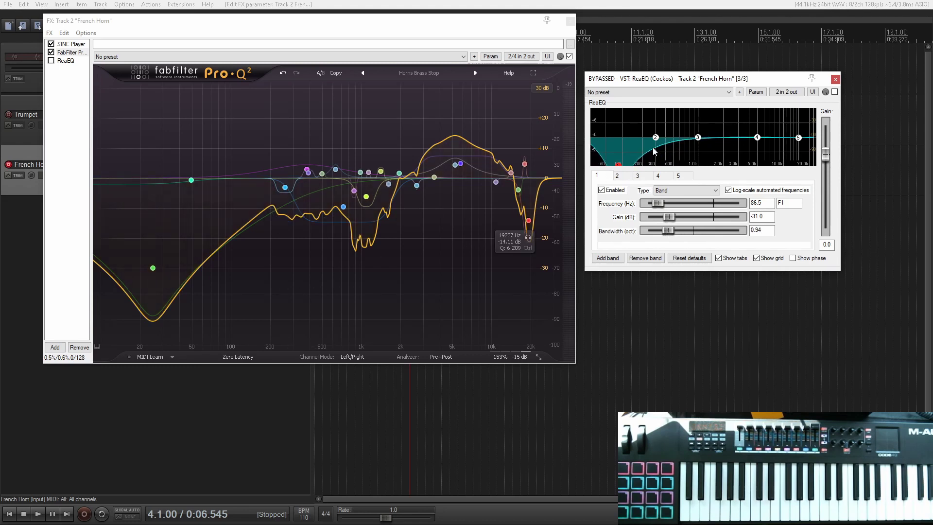
pyautogui.moveTo(667, 230); pyautogui.dragTo(659, 218)
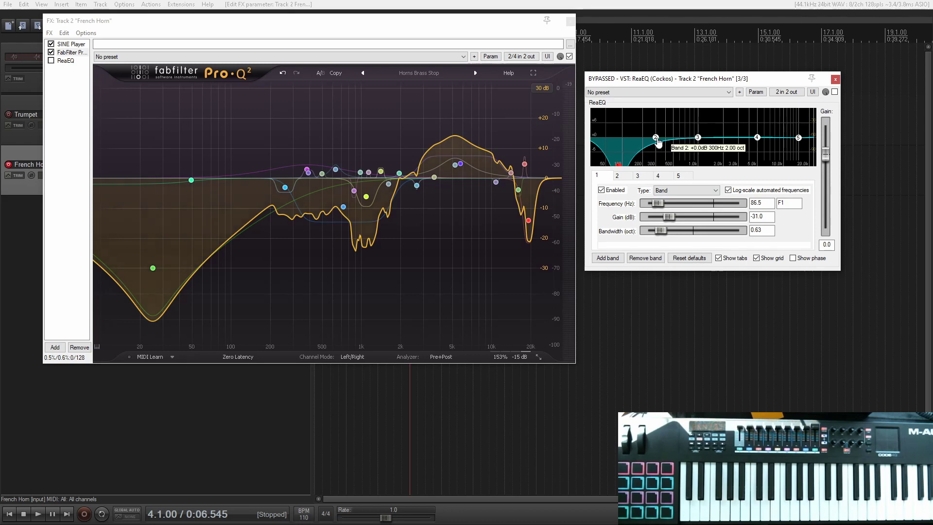
pyautogui.moveTo(656, 139); pyautogui.dragTo(665, 151)
# Narrow band 2's dip to 0.81 octaves and move it up to about 508 Hz.
pyautogui.moveTo(691, 236); pyautogui.dragTo(665, 235)
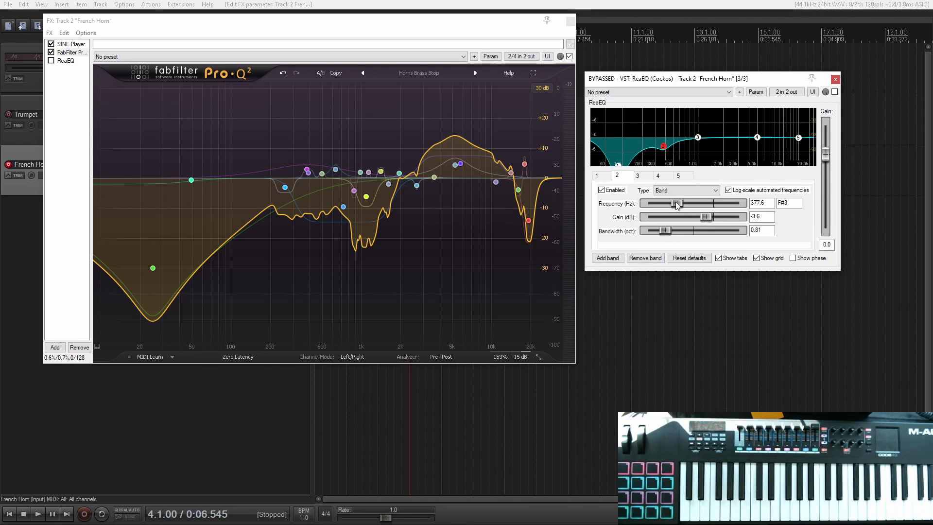
pyautogui.moveTo(662, 148); pyautogui.dragTo(665, 151)
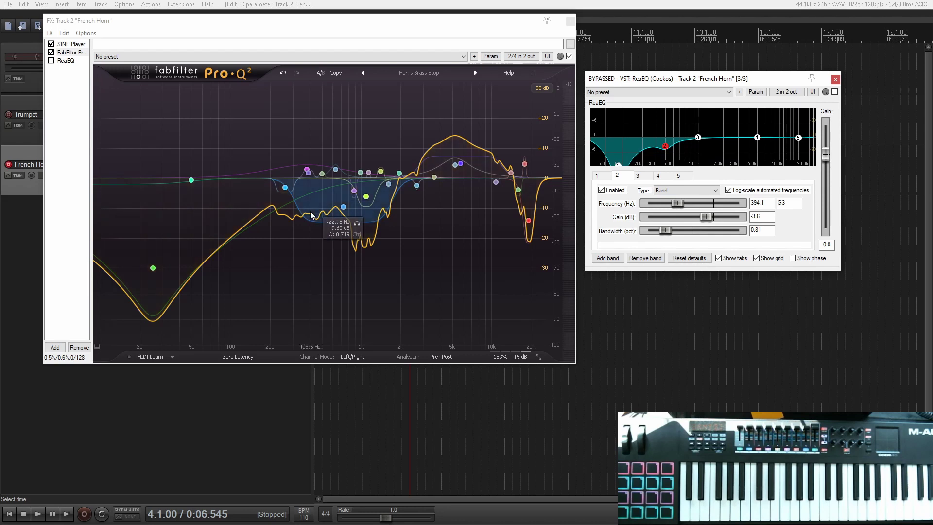
pyautogui.moveTo(664, 147); pyautogui.dragTo(674, 150)
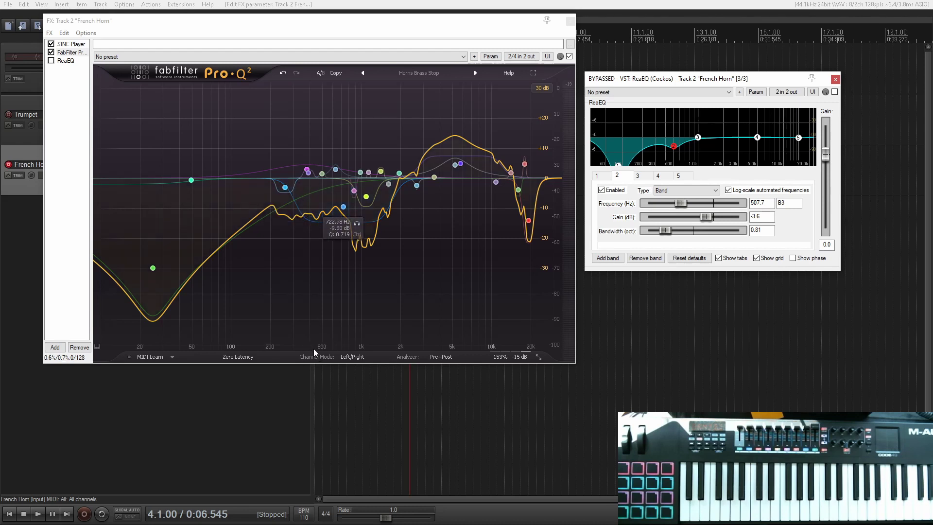
# Pull band 3 down near 1.1 kHz, narrow it to 0.38 octaves and deepen it to -8.9 dB.
pyautogui.moveTo(699, 139)
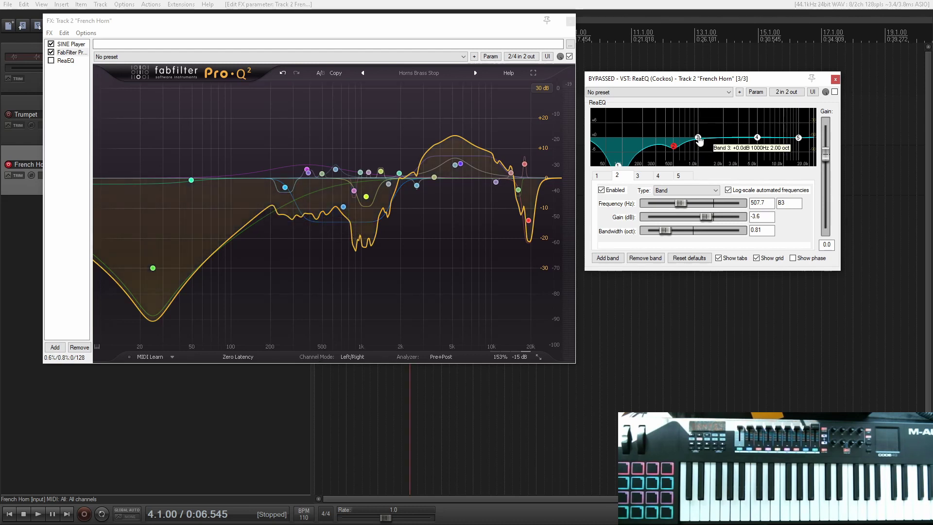
pyautogui.moveTo(699, 139); pyautogui.dragTo(701, 151)
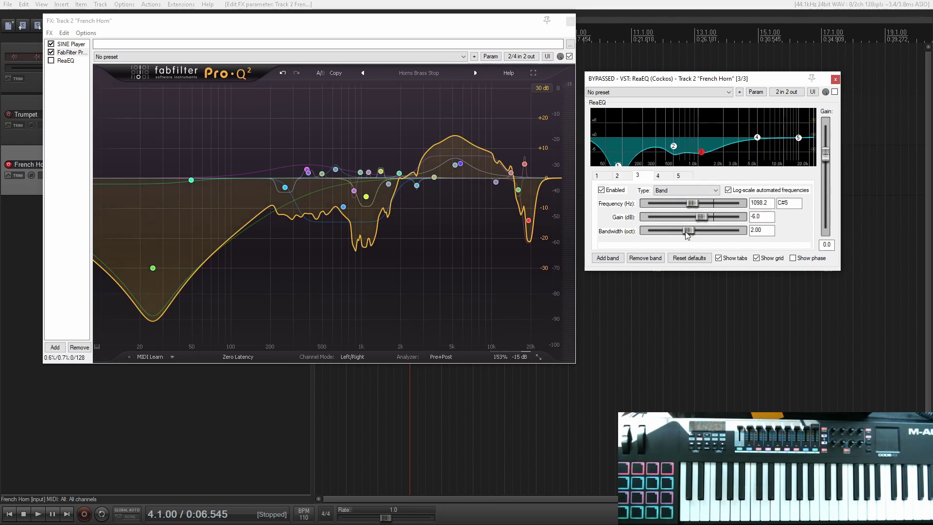
pyautogui.moveTo(686, 235); pyautogui.dragTo(656, 229)
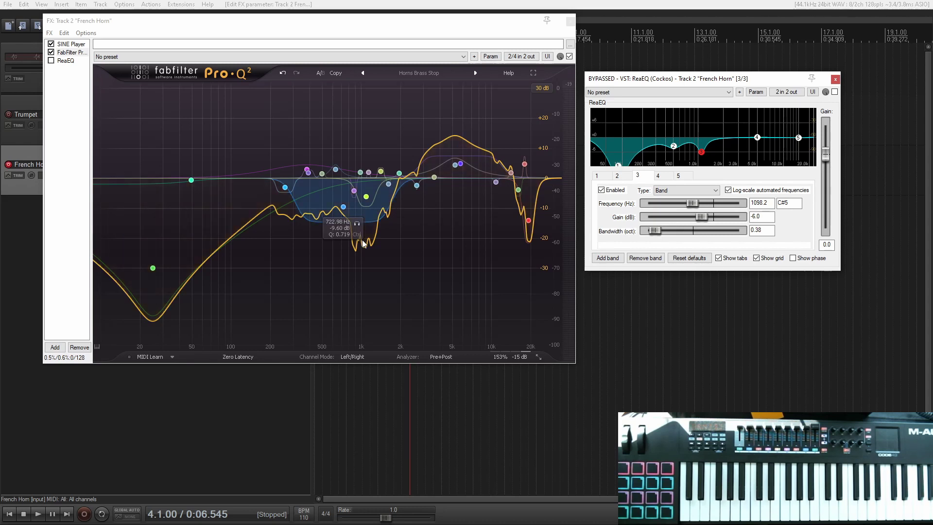
pyautogui.moveTo(677, 151)
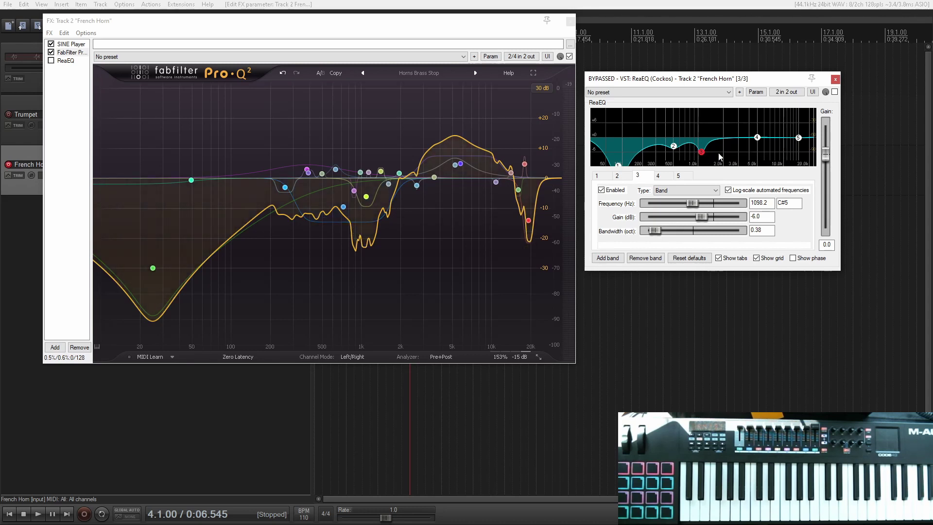
pyautogui.moveTo(700, 221); pyautogui.dragTo(692, 218)
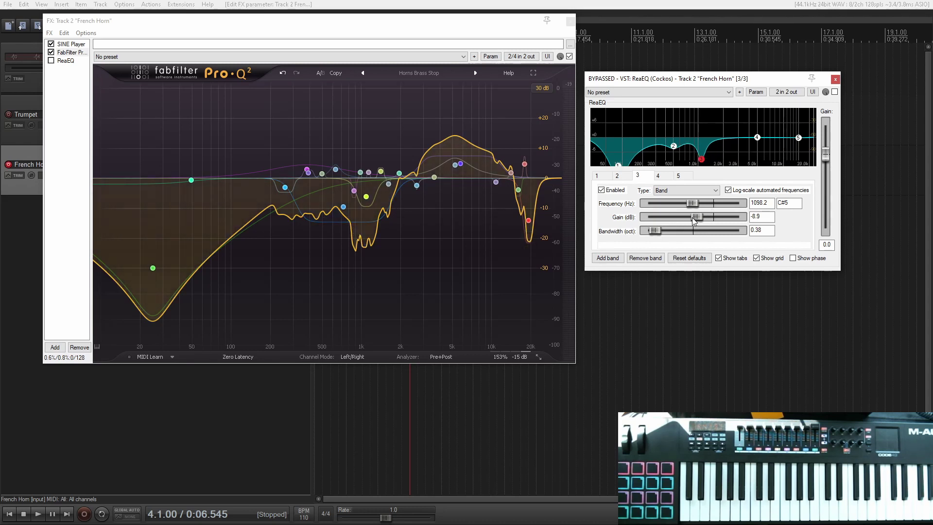
pyautogui.moveTo(675, 150)
pyautogui.moveTo(474, 143)
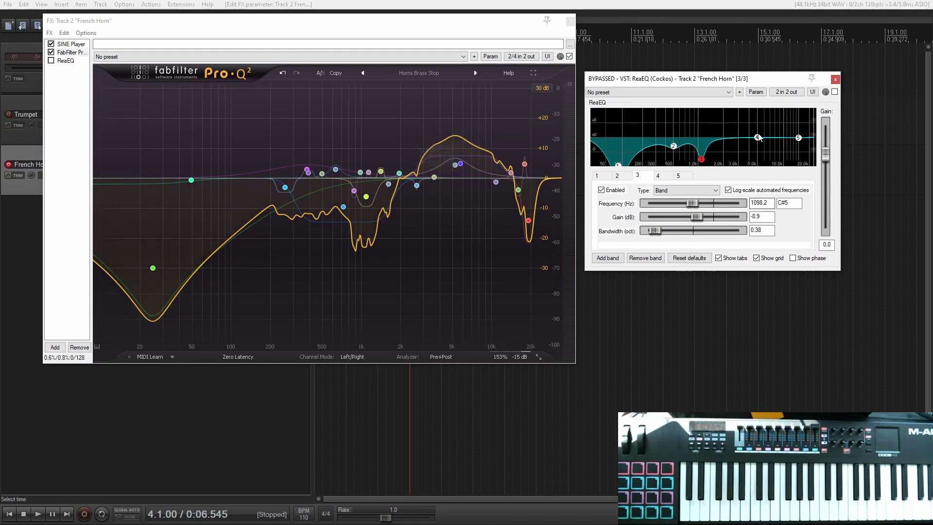
# Make band 4 a 3.9 dB Band boost near 4.9 kHz, 1.09 octaves wide, and nudge band 5 lower.
pyautogui.moveTo(756, 137); pyautogui.dragTo(758, 124)
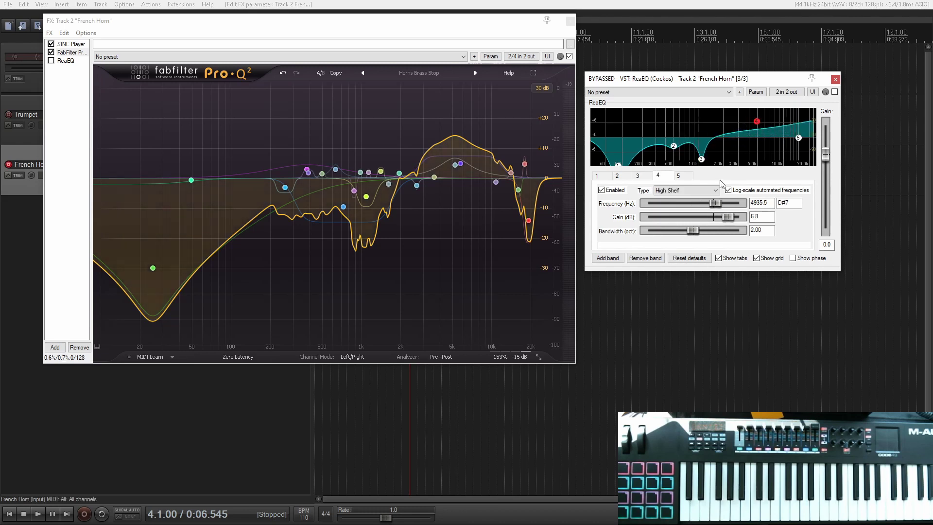
pyautogui.click(686, 190)
pyautogui.click(679, 210)
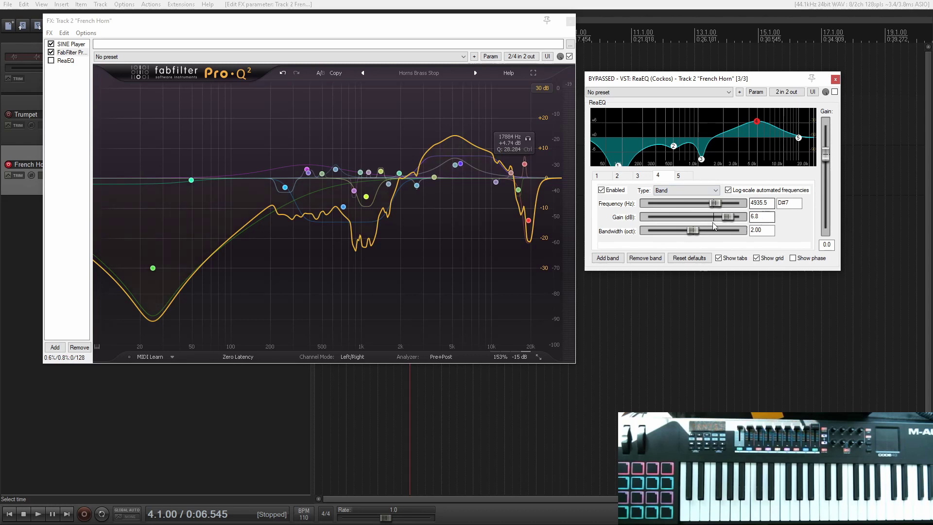
pyautogui.moveTo(725, 216); pyautogui.dragTo(723, 220)
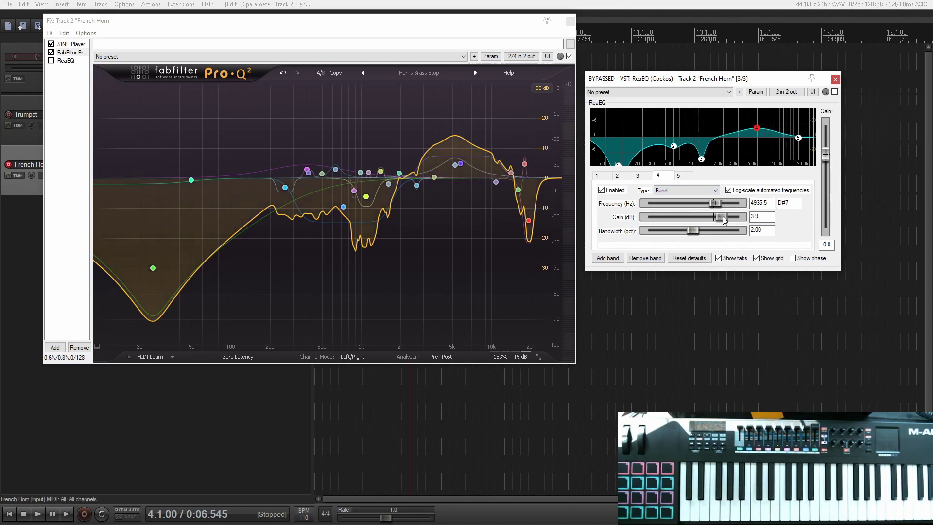
pyautogui.moveTo(691, 231); pyautogui.dragTo(672, 233)
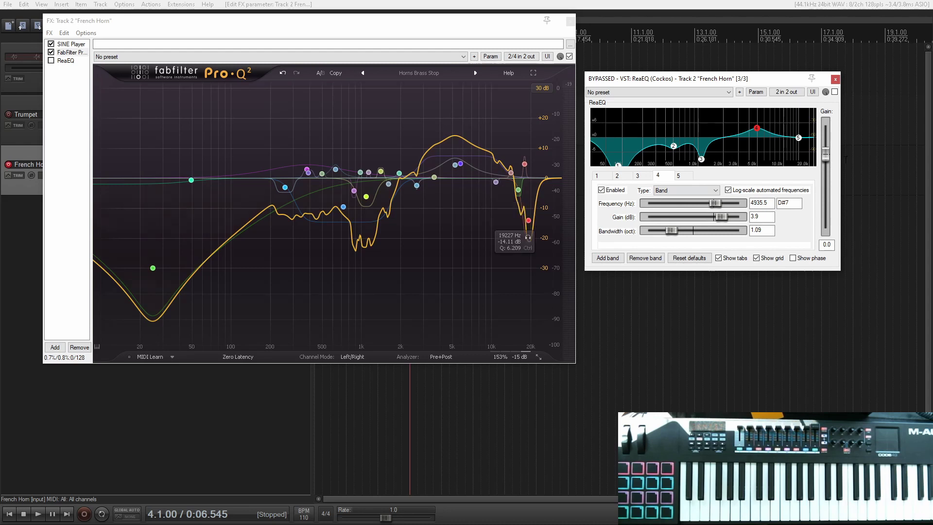
pyautogui.moveTo(798, 138); pyautogui.dragTo(796, 140)
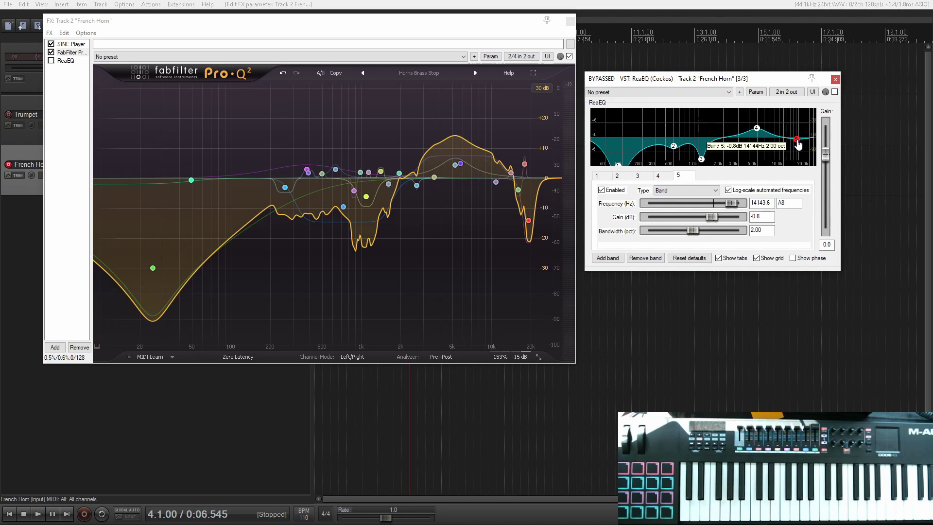
# Make band 5 a Low Pass at 14514 Hz and set its bandwidth to 1.31 octaves.
pyautogui.click(706, 187)
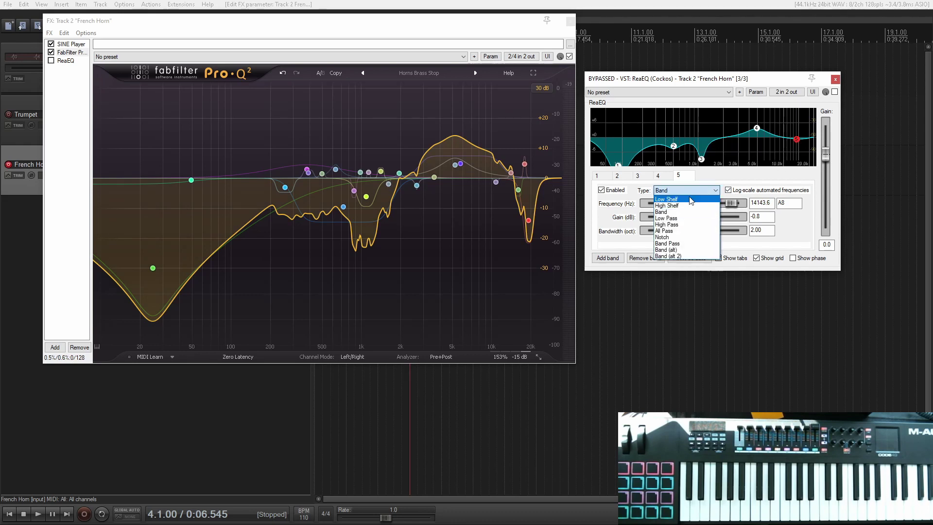
pyautogui.click(678, 219)
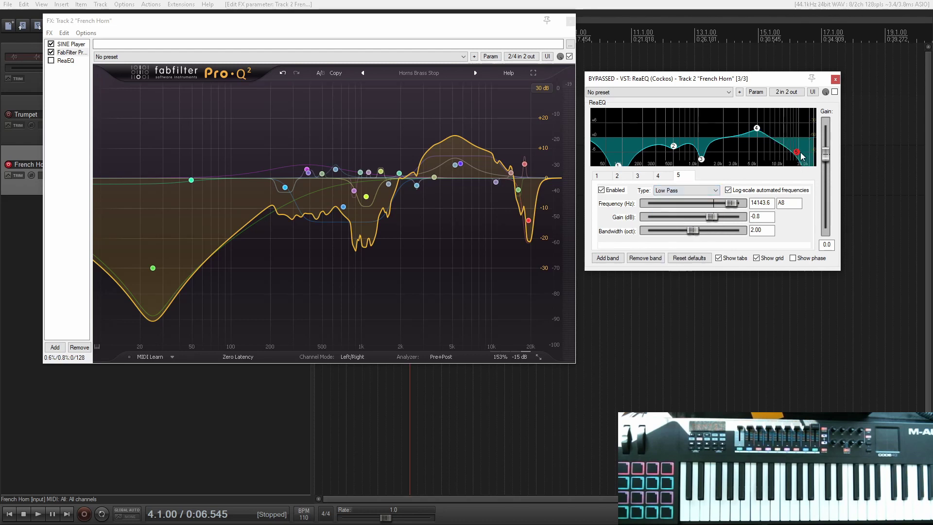
pyautogui.moveTo(797, 152); pyautogui.dragTo(797, 142)
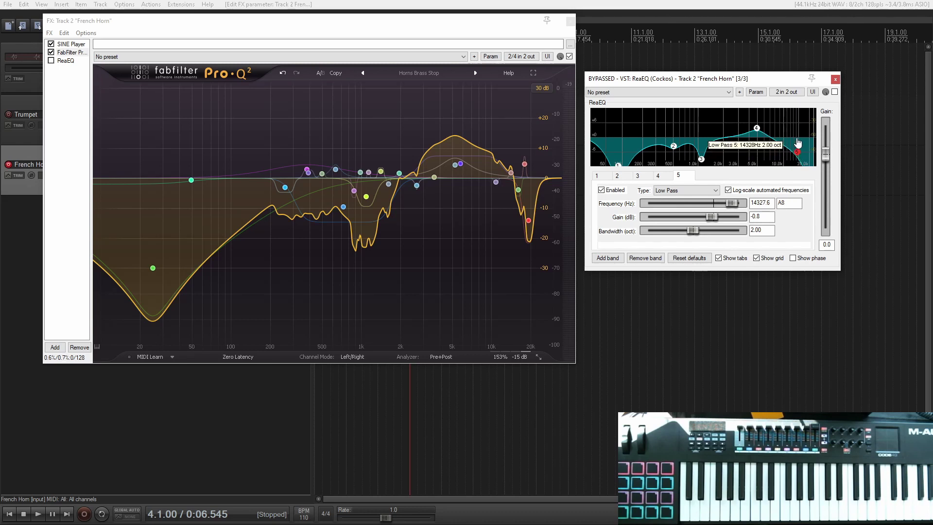
pyautogui.moveTo(696, 227); pyautogui.dragTo(672, 227)
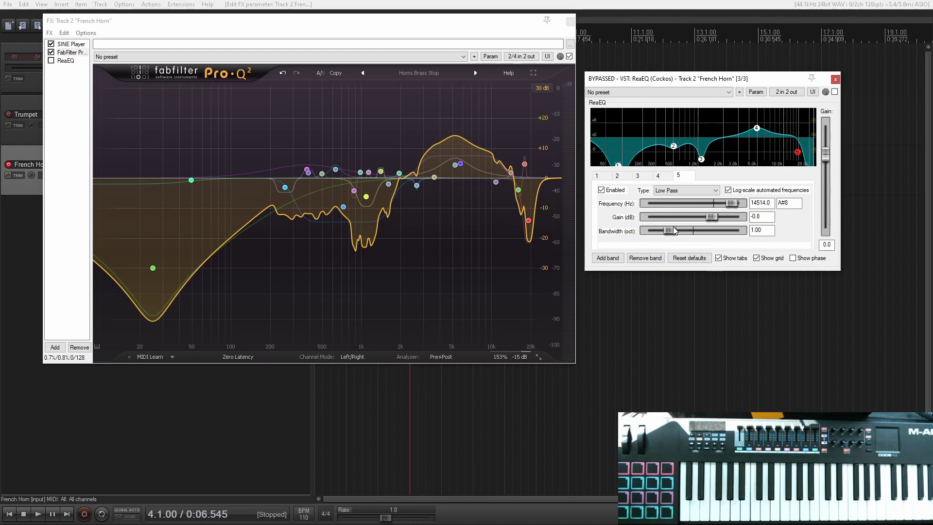
pyautogui.scroll(3, 800, 155)
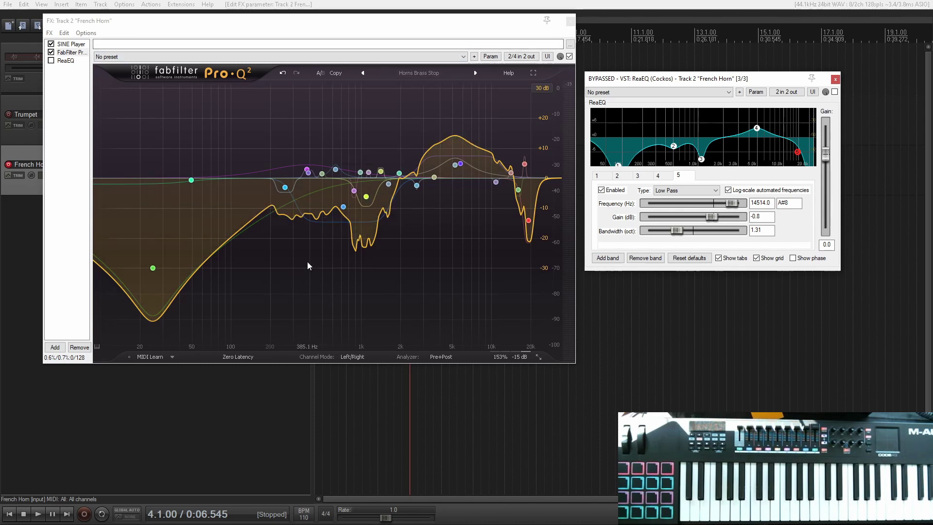
# Bypass and re-enable Pro-Q 2 to compare, then return to the ReaEQ window.
pyautogui.click(52, 53)
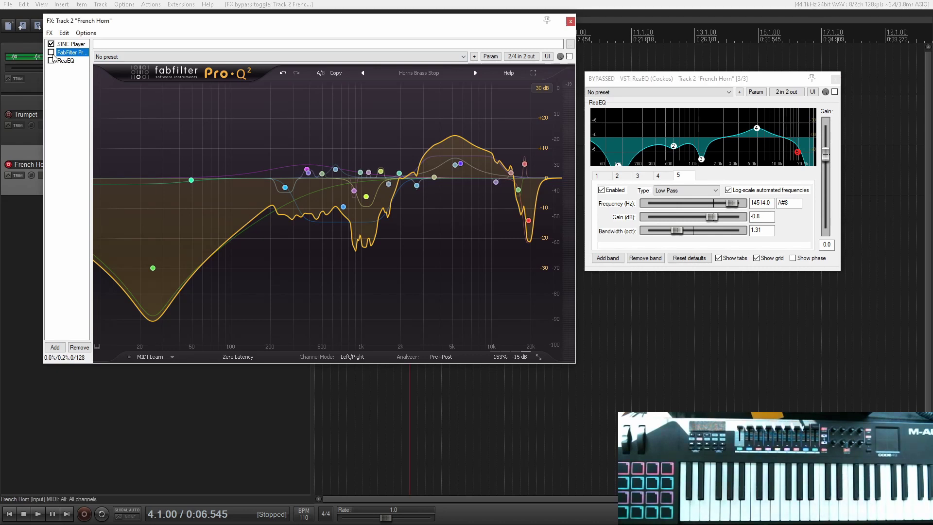
pyautogui.click(51, 53)
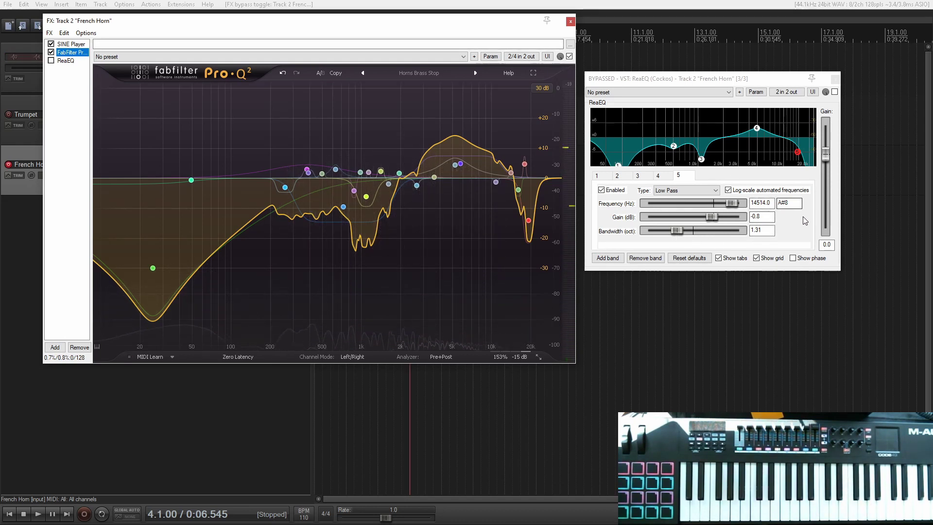
pyautogui.click(836, 139)
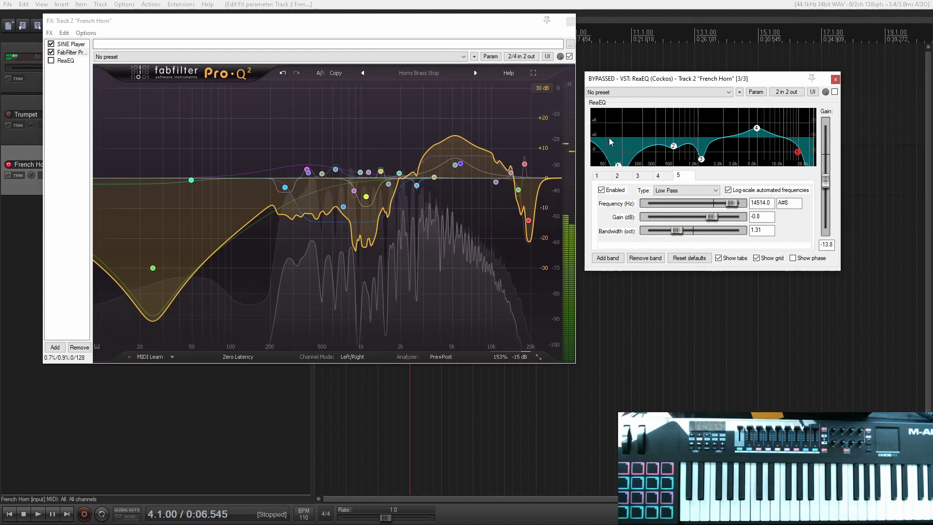
# With ReaEQ enabled and Pro-Q 2 bypassed, move band 5 to 17.4 kHz and band 4 to 5.3 dB near 5.9 kHz.
pyautogui.click(51, 52)
pyautogui.click(51, 61)
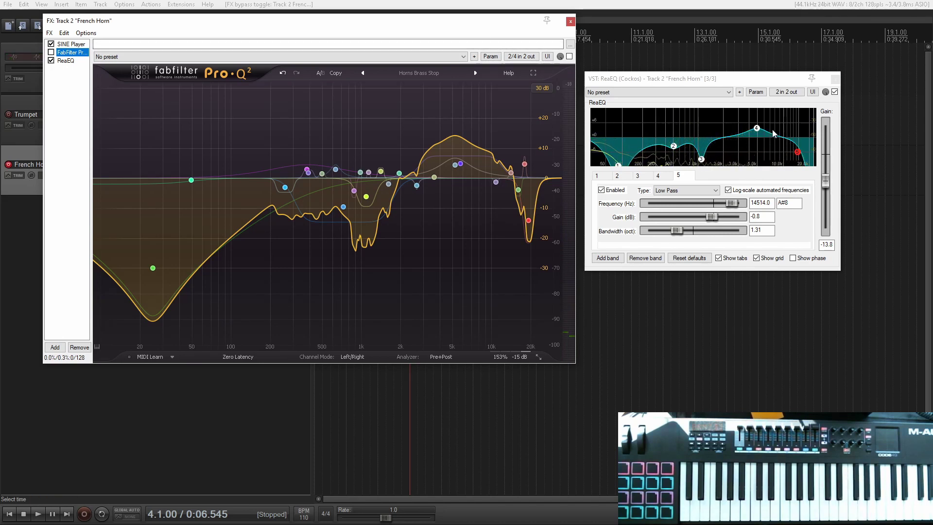
pyautogui.moveTo(797, 152); pyautogui.dragTo(808, 152)
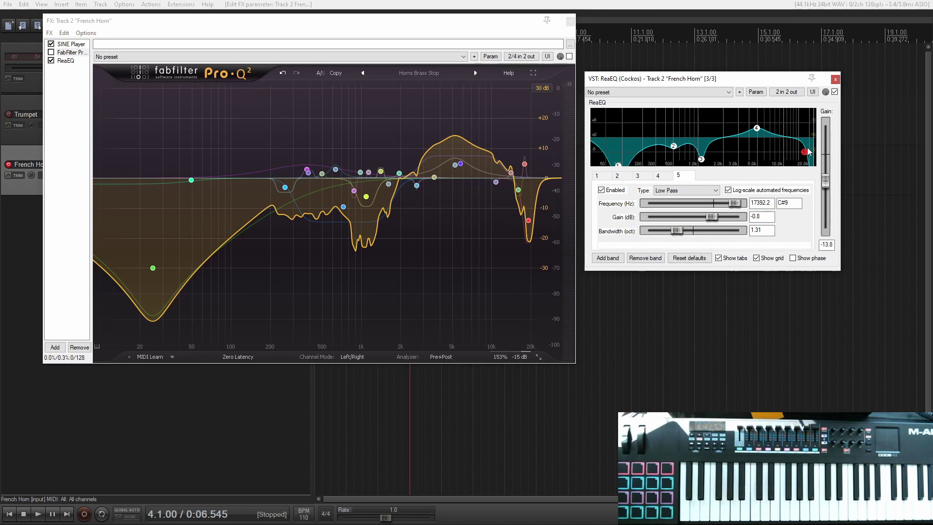
pyautogui.moveTo(752, 128); pyautogui.dragTo(764, 126)
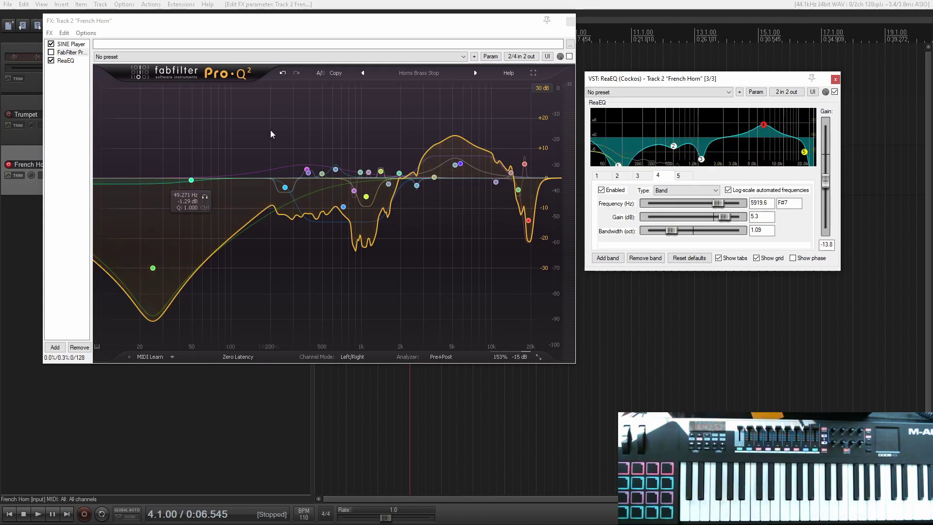
# A/B compare ReaEQ and Pro-Q 2 by toggling each plugin's bypass, ending with Pro-Q 2 enabled.
pyautogui.click(52, 61)
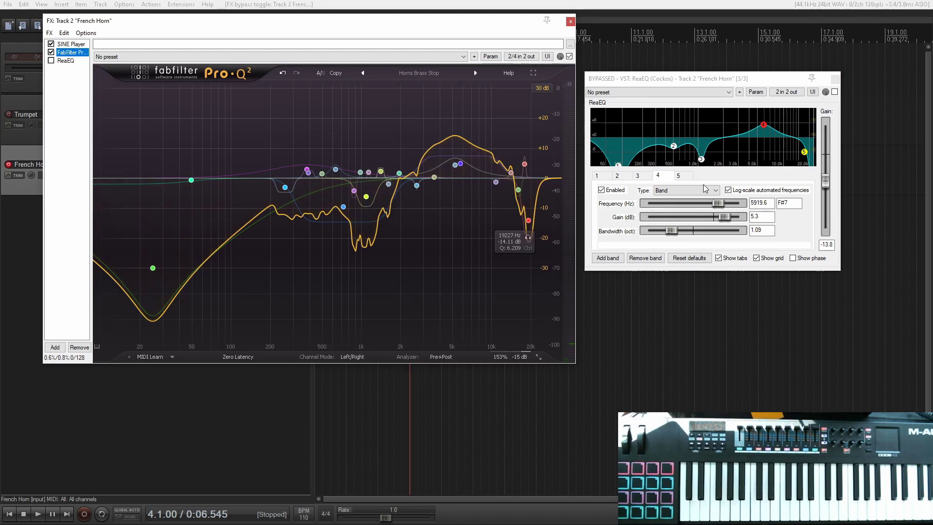
pyautogui.click(51, 53)
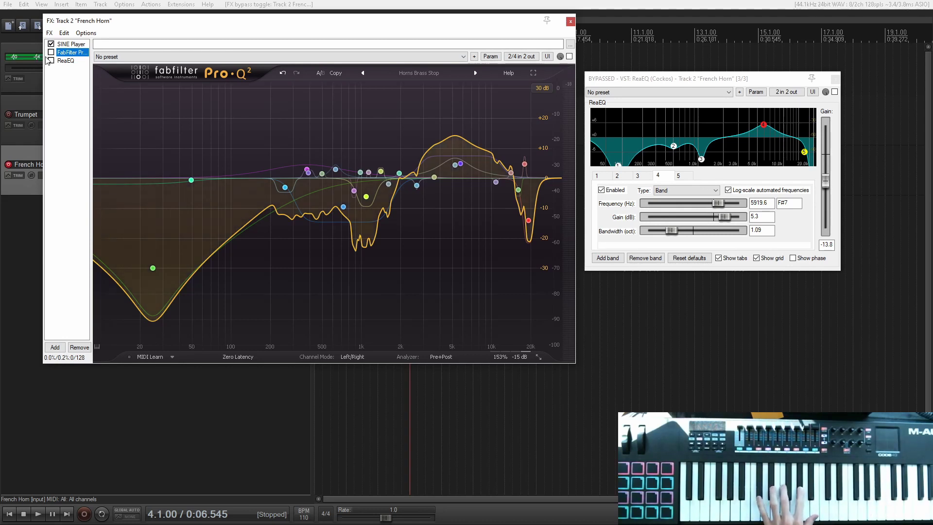
pyautogui.click(51, 60)
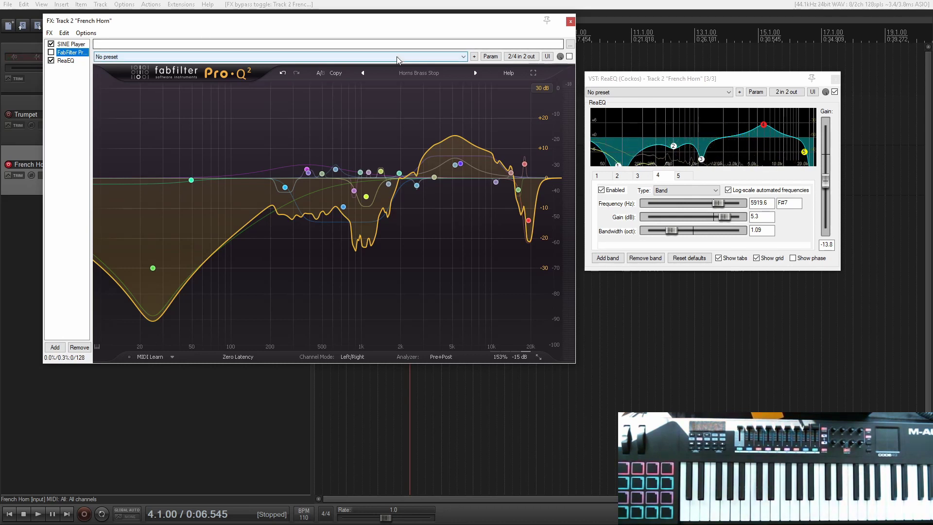
pyautogui.click(51, 52)
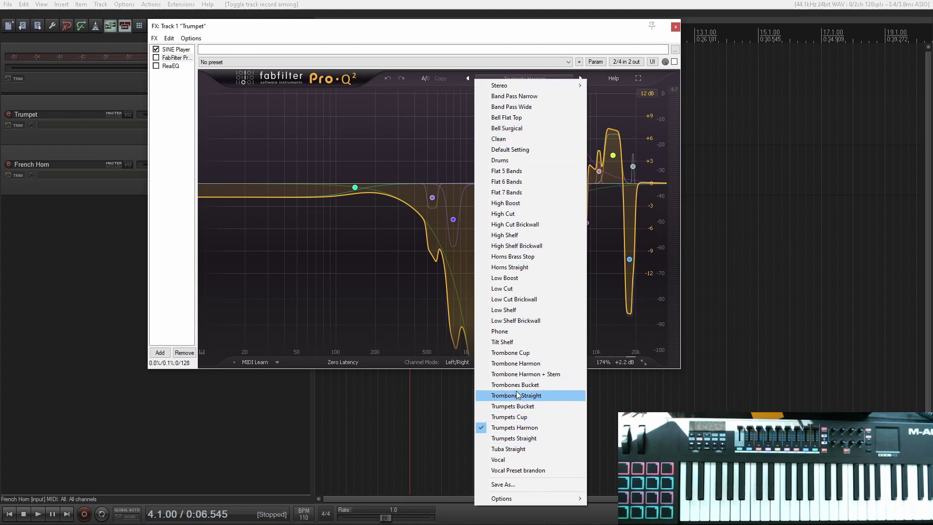
# Load Trumpets Bucket and step through Trumpets Cup, Harmon and Straight to Tuba Straight.
pyautogui.click(517, 406)
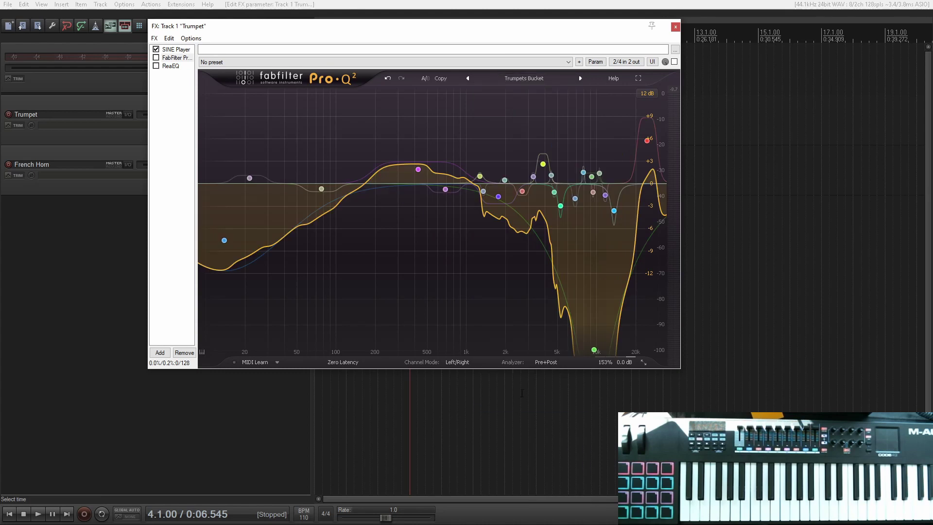
pyautogui.click(580, 80)
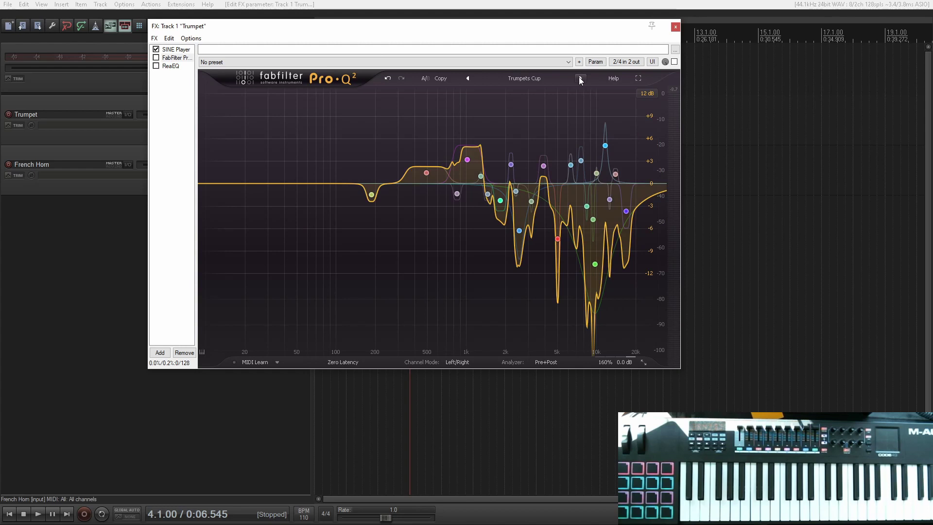
pyautogui.click(580, 79)
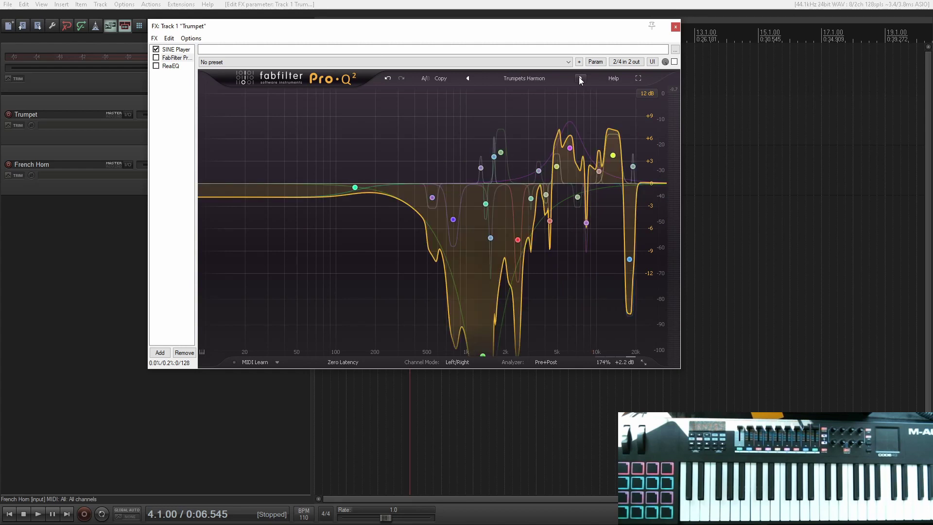
pyautogui.click(580, 79)
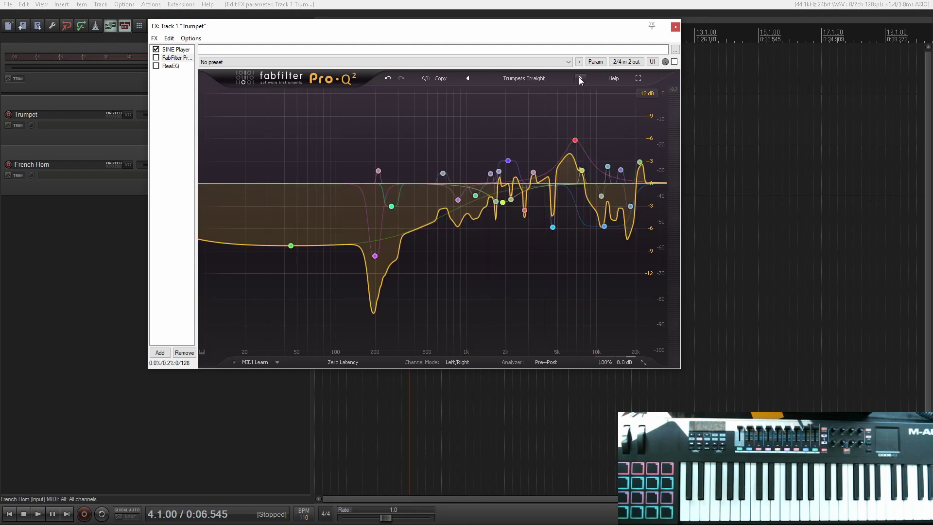
pyautogui.click(580, 79)
# Load Horns Brass Stop from the preset list, then step to Horns Straight.
pyautogui.click(552, 79)
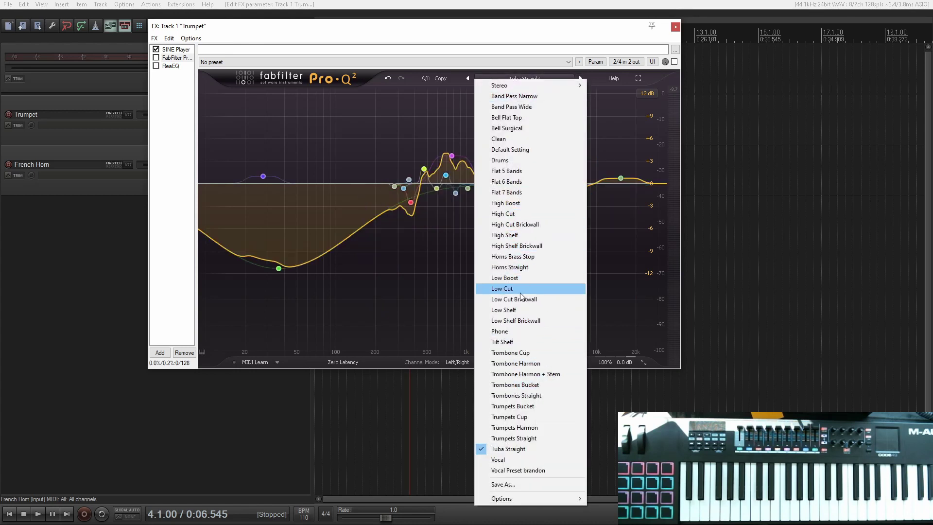
pyautogui.click(527, 257)
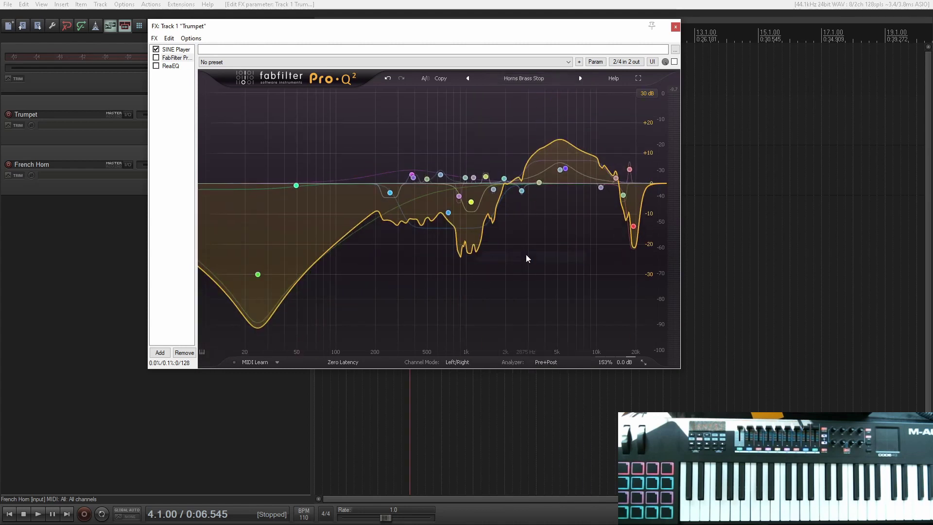
pyautogui.click(581, 78)
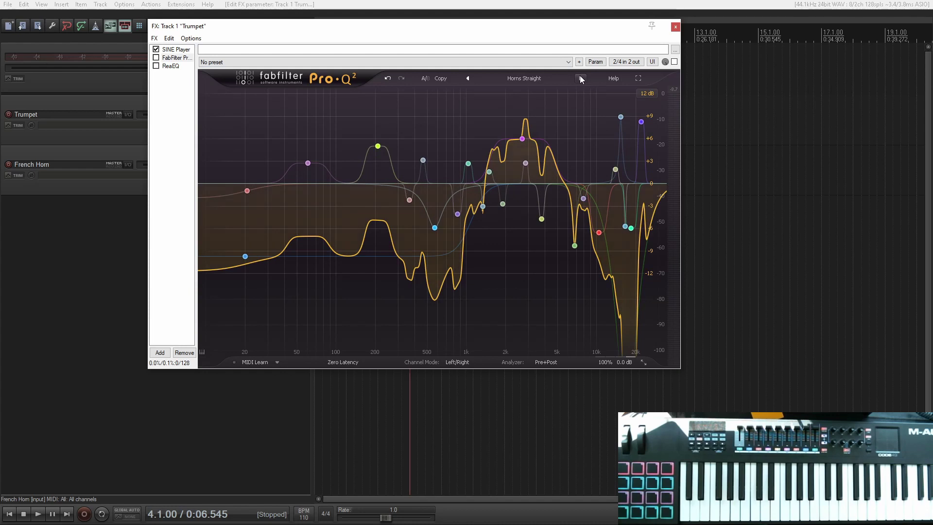
# Load Trombone Cup, step through the Trombone presets, then pick Tuba Straight from the list.
pyautogui.click(525, 78)
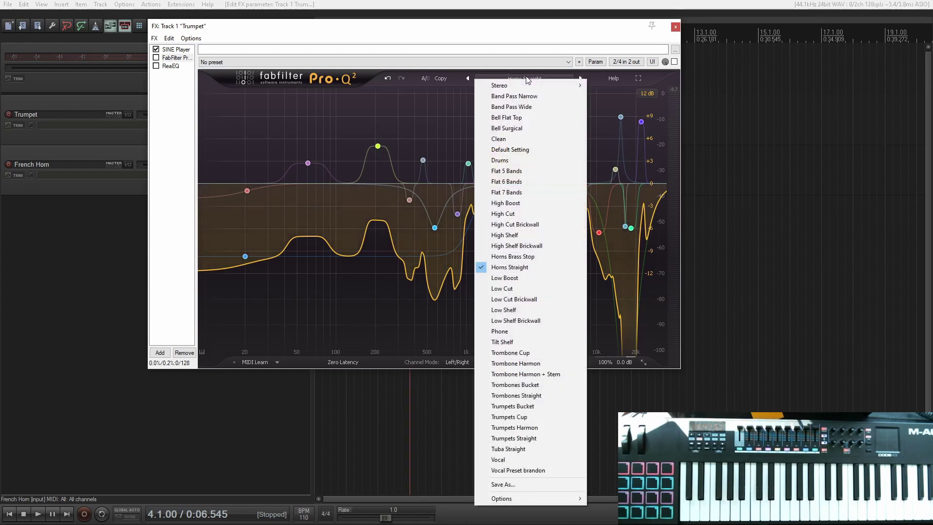
pyautogui.click(512, 353)
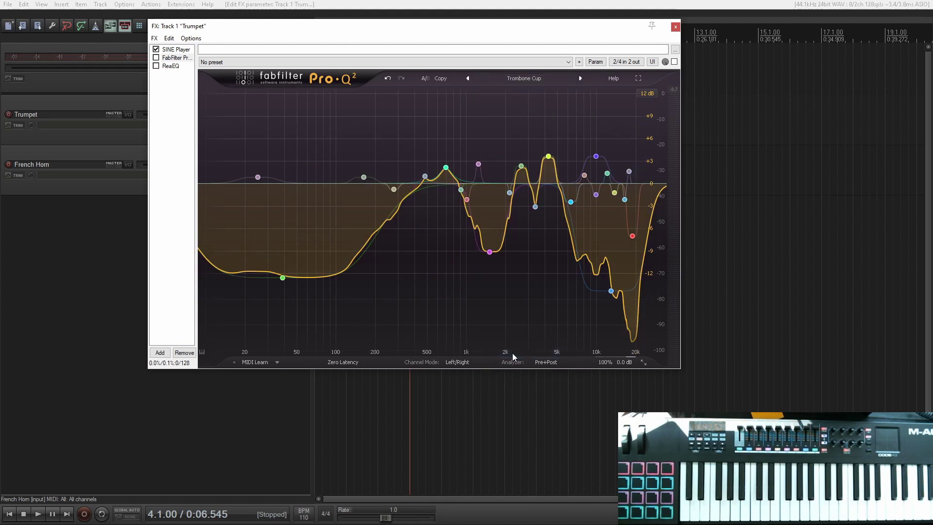
pyautogui.click(580, 79)
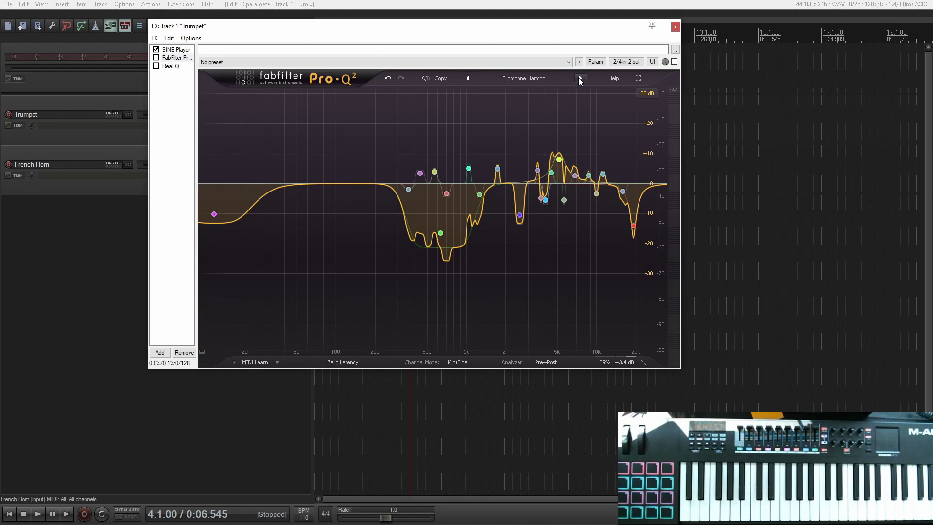
pyautogui.click(580, 78)
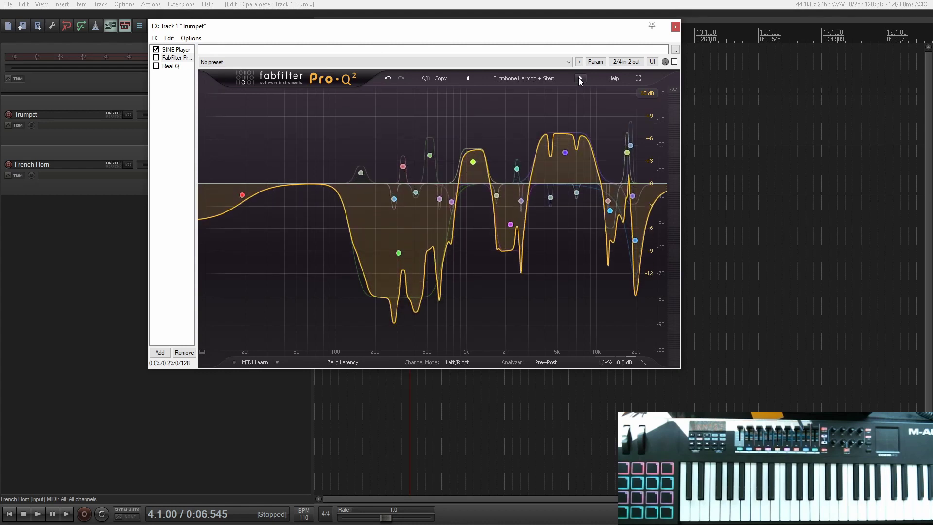
pyautogui.click(580, 79)
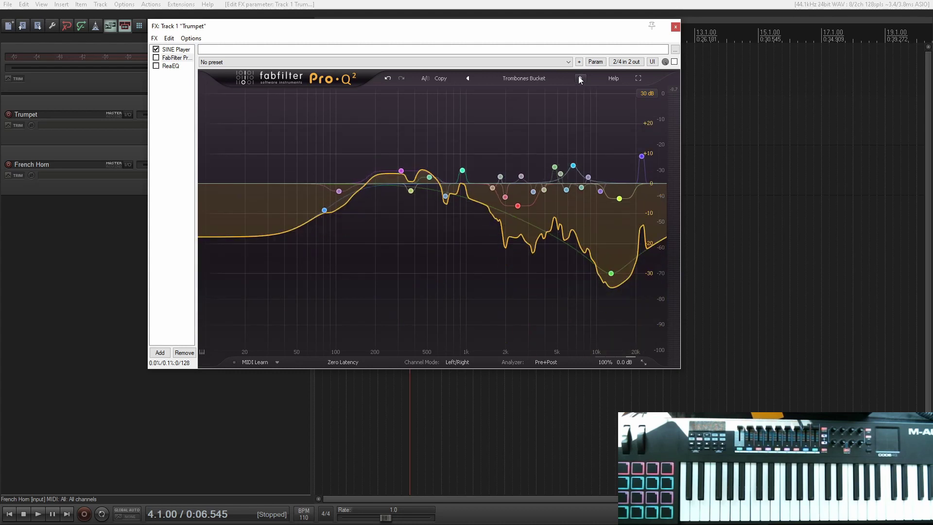
pyautogui.click(580, 79)
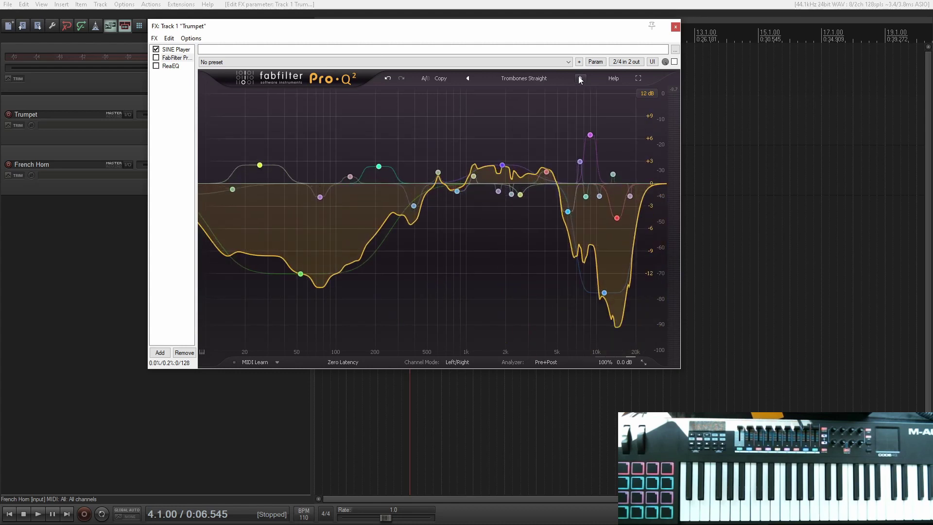
pyautogui.click(580, 78)
pyautogui.click(548, 79)
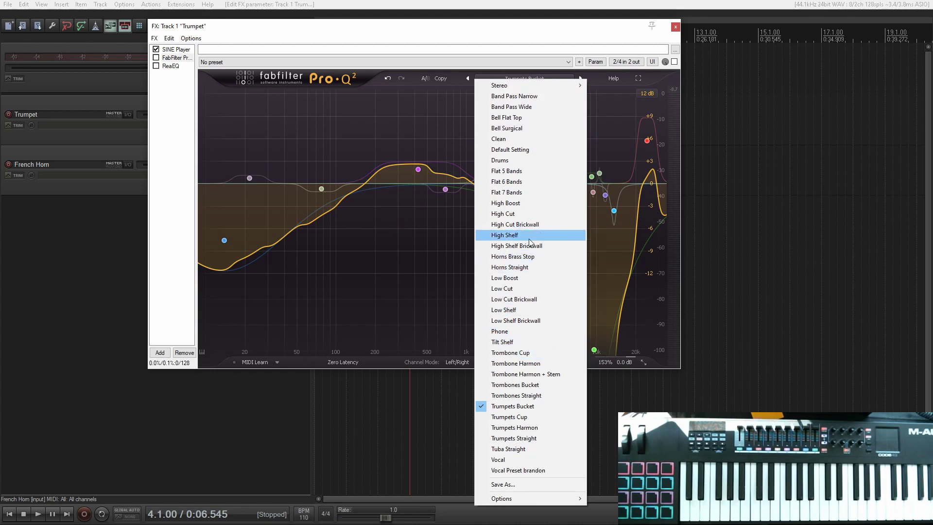
pyautogui.click(513, 453)
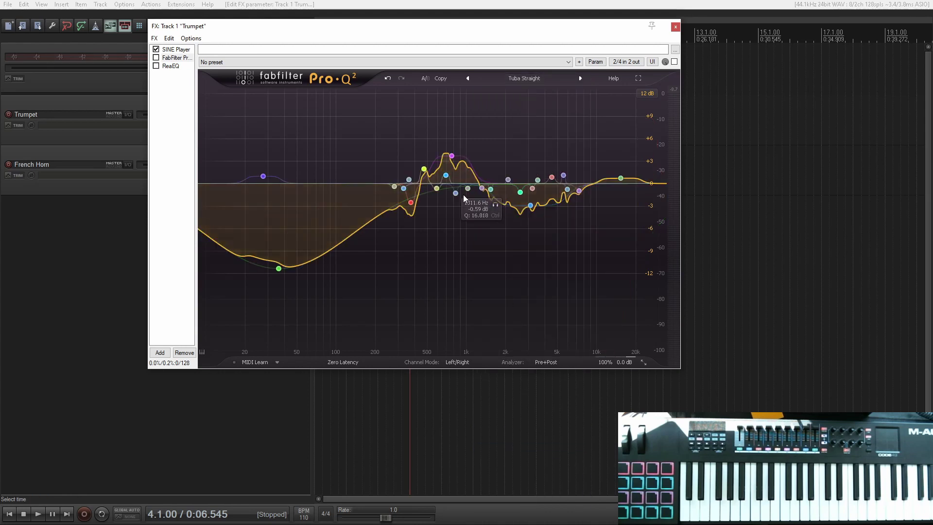